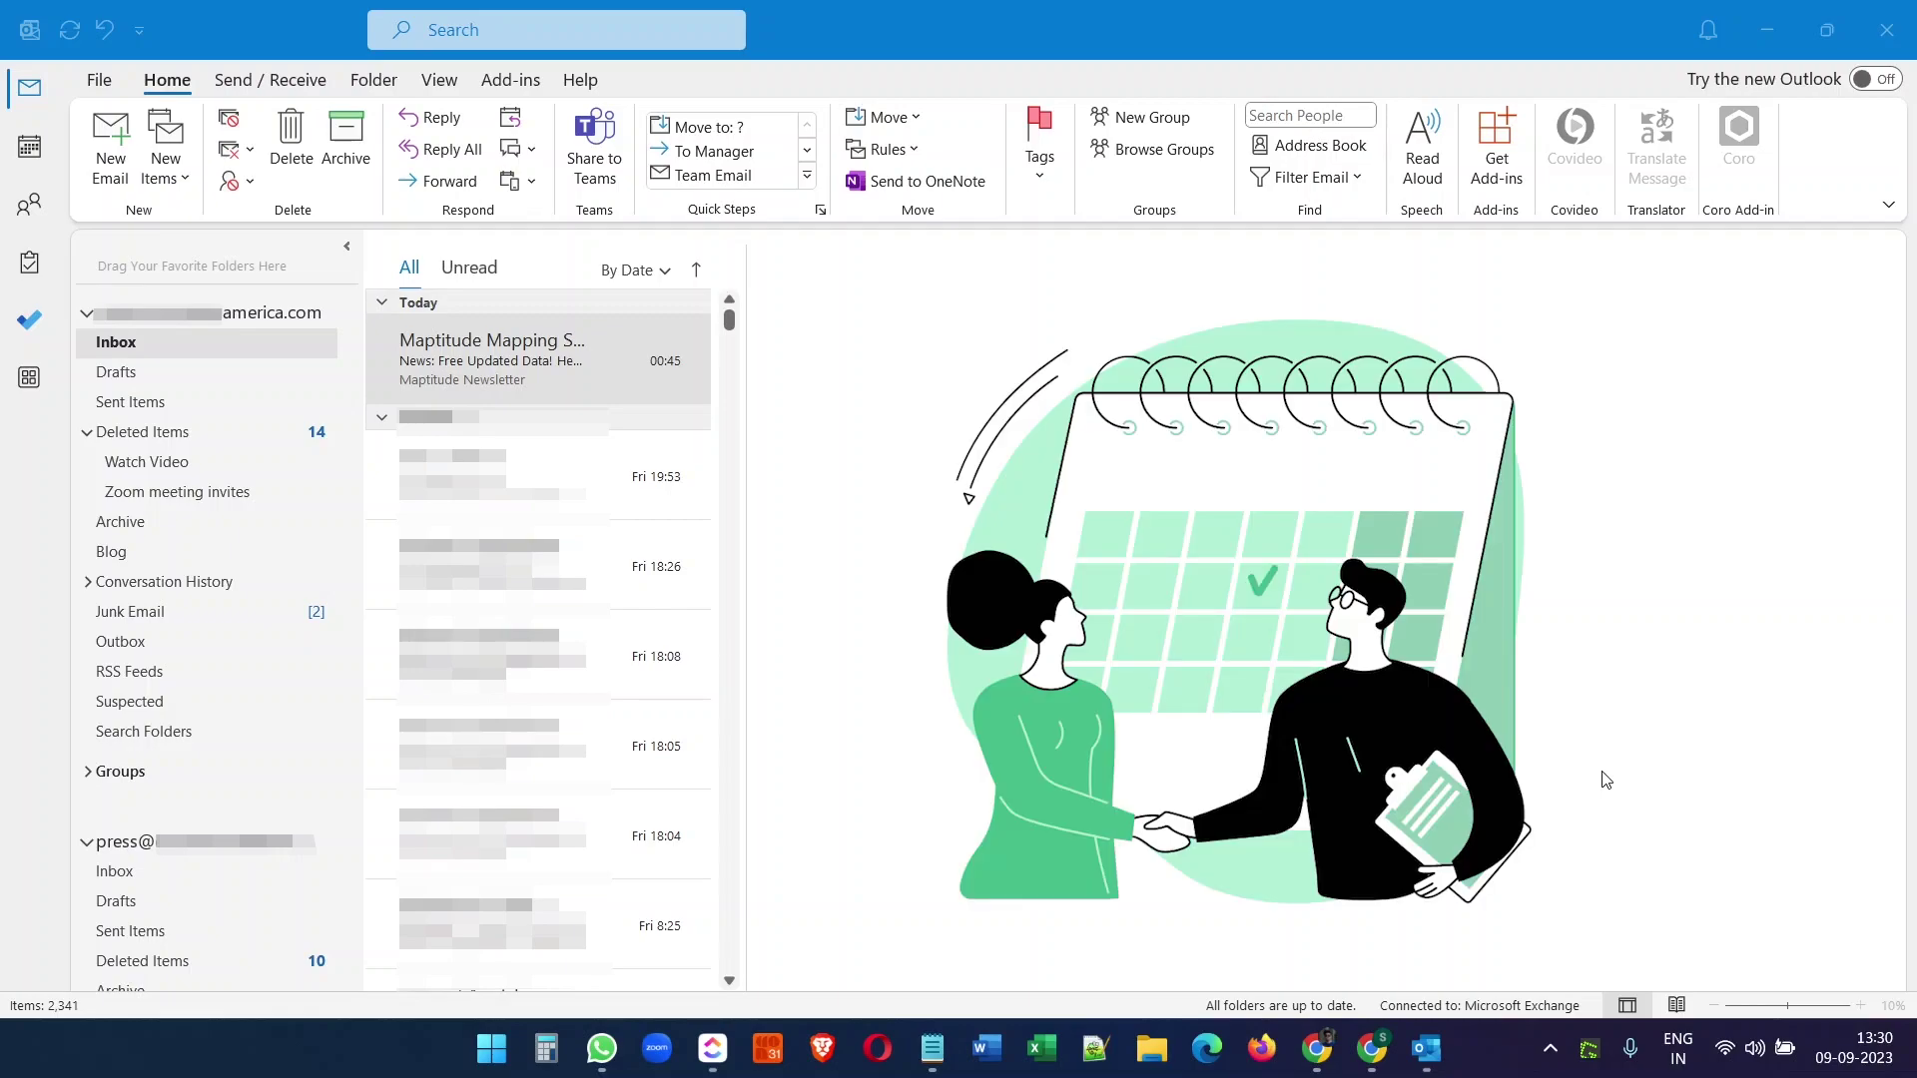
- Switch Outlook from the inbox to the September 2023 month calendar
left_click(961, 8)
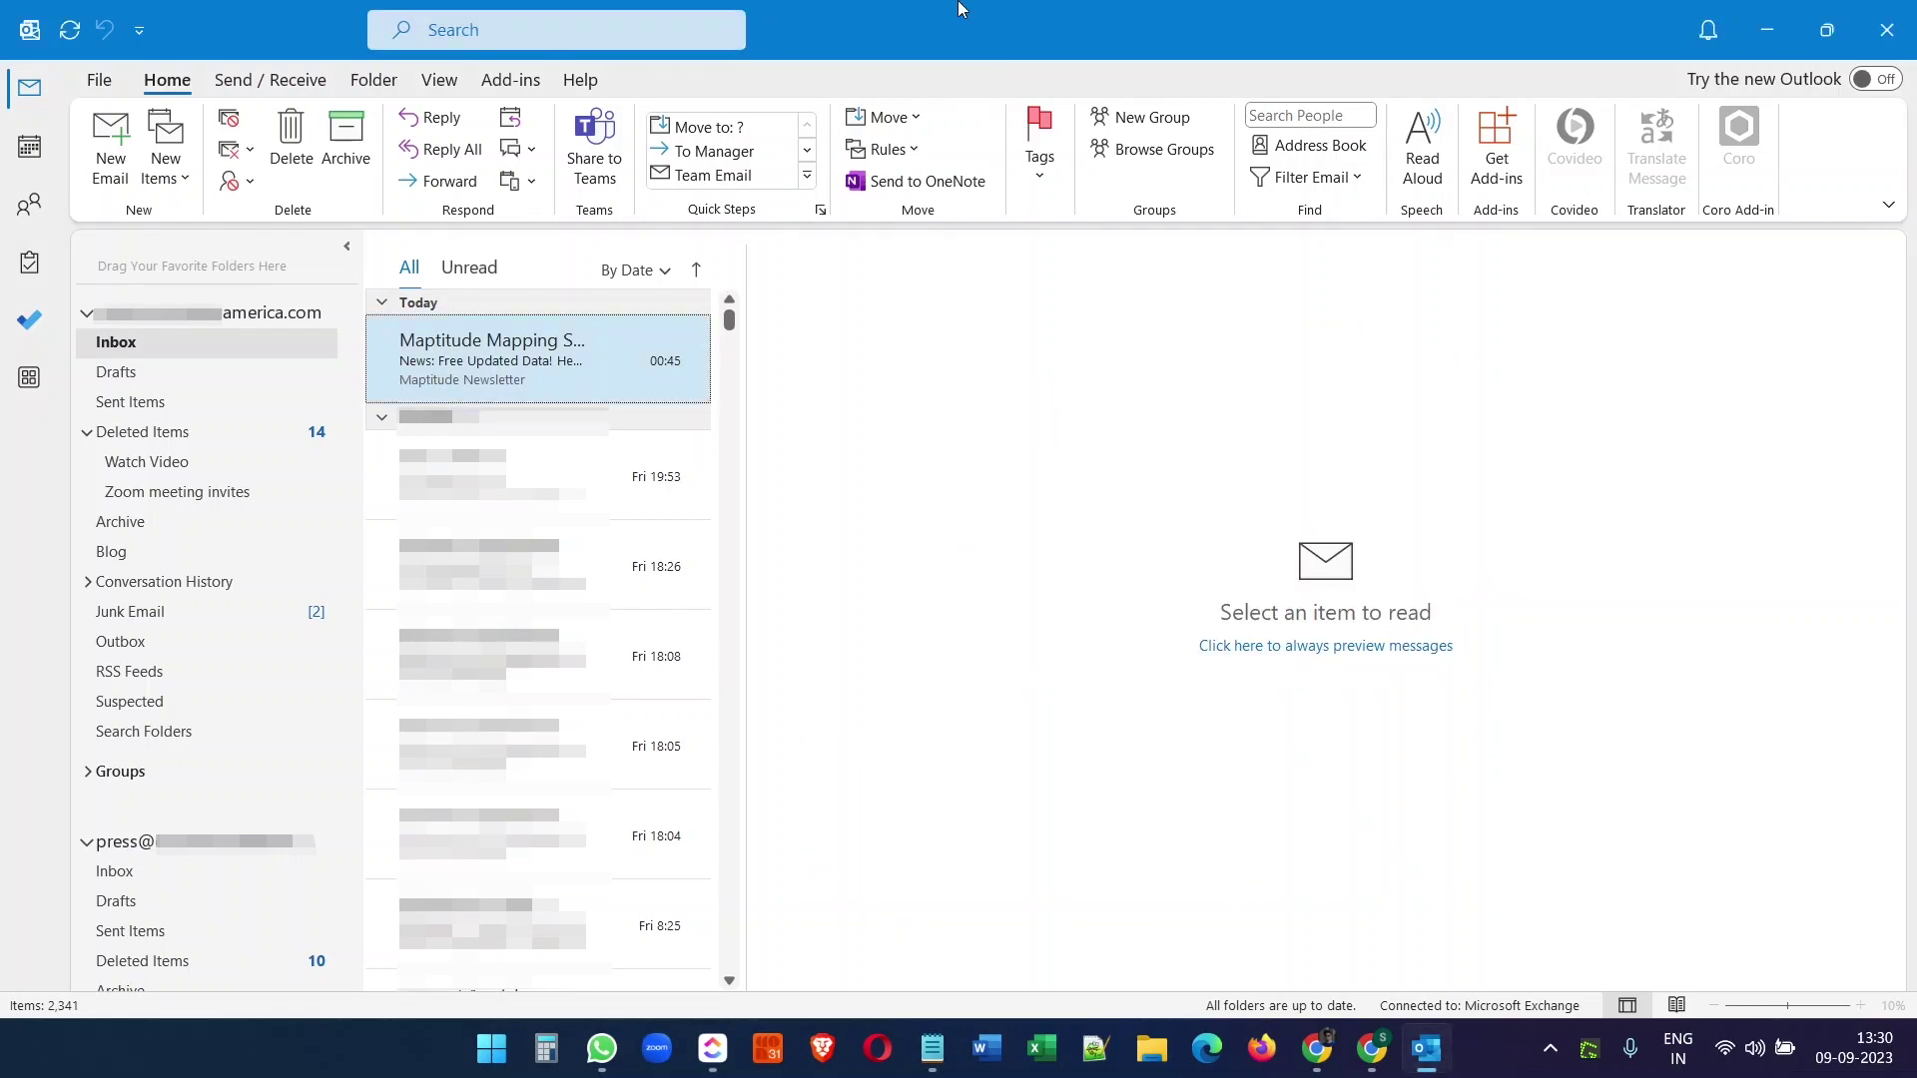
left_click(31, 150)
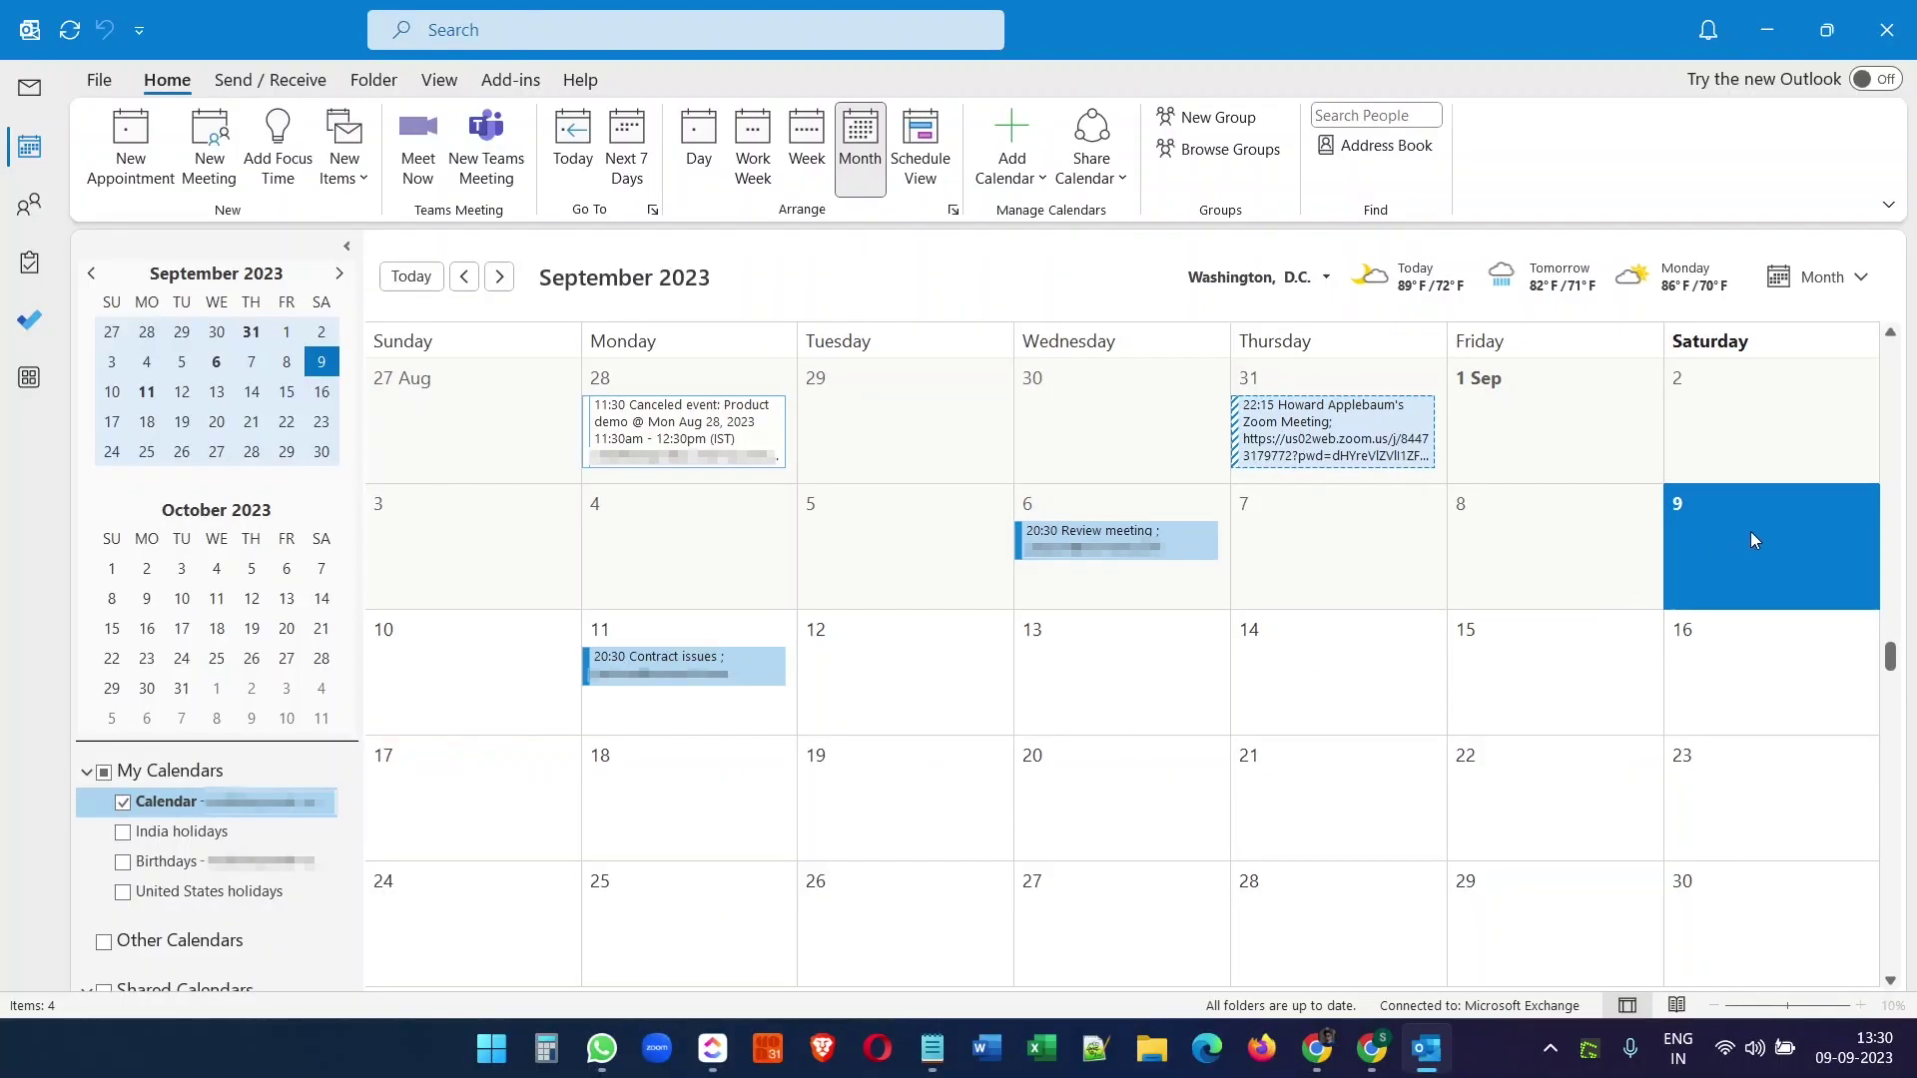
- Create a new appointment 'Demo Appoinment' on 09-09-2023 from 14:30 to 15:30
left_click(133, 181)
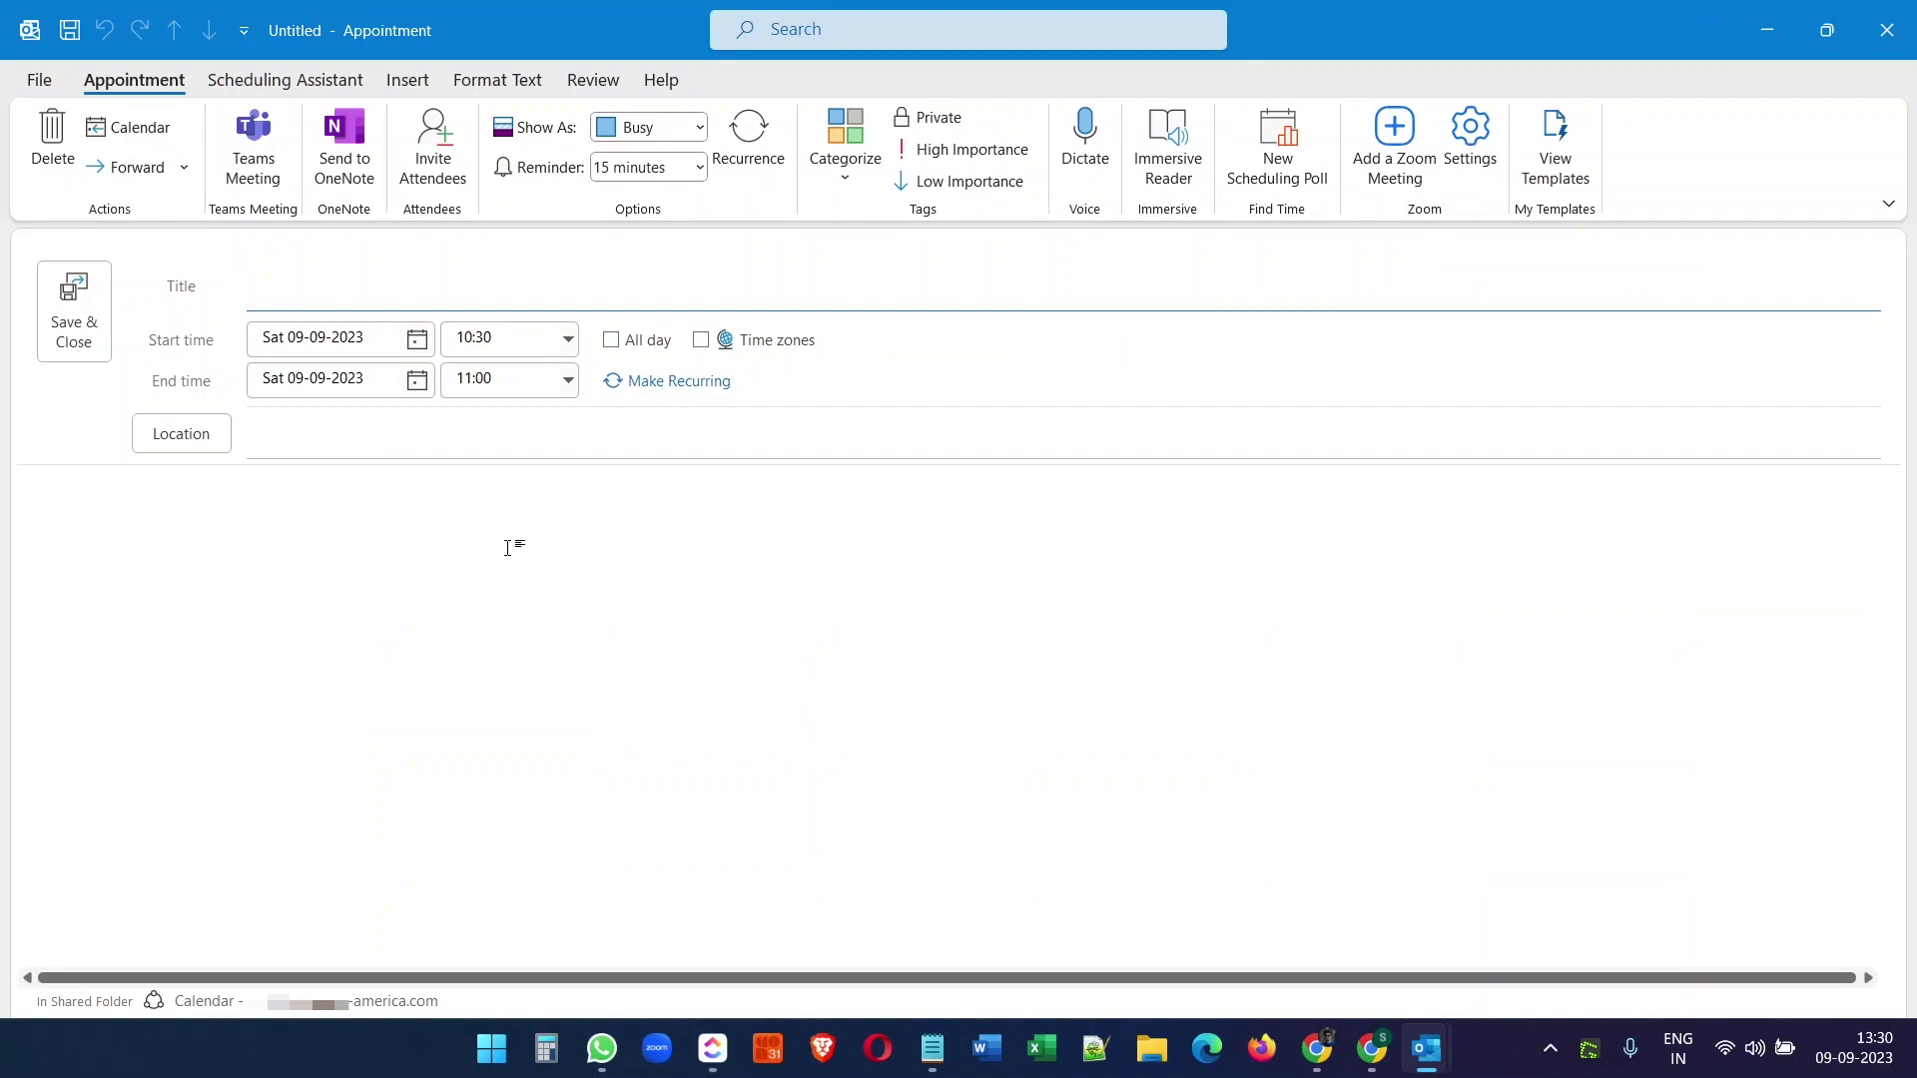
left_click(364, 286)
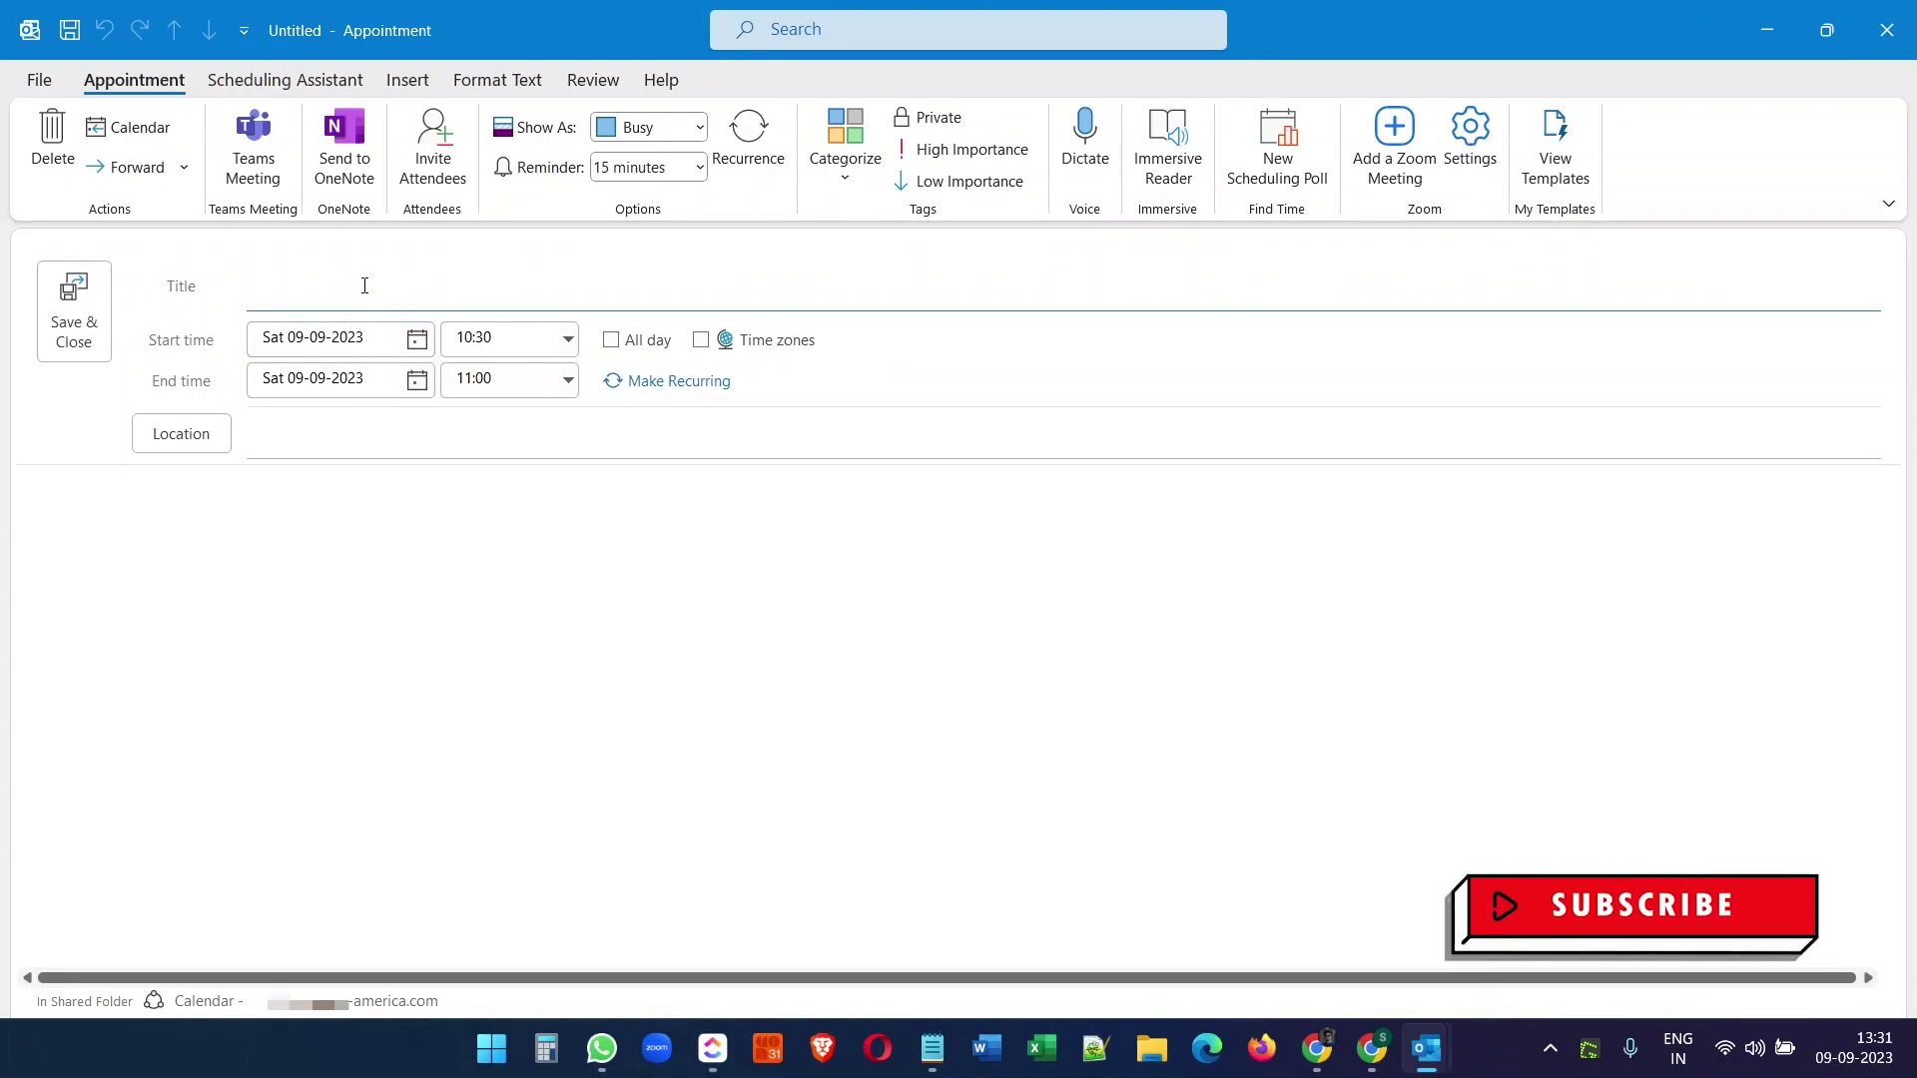
type("Demo ")
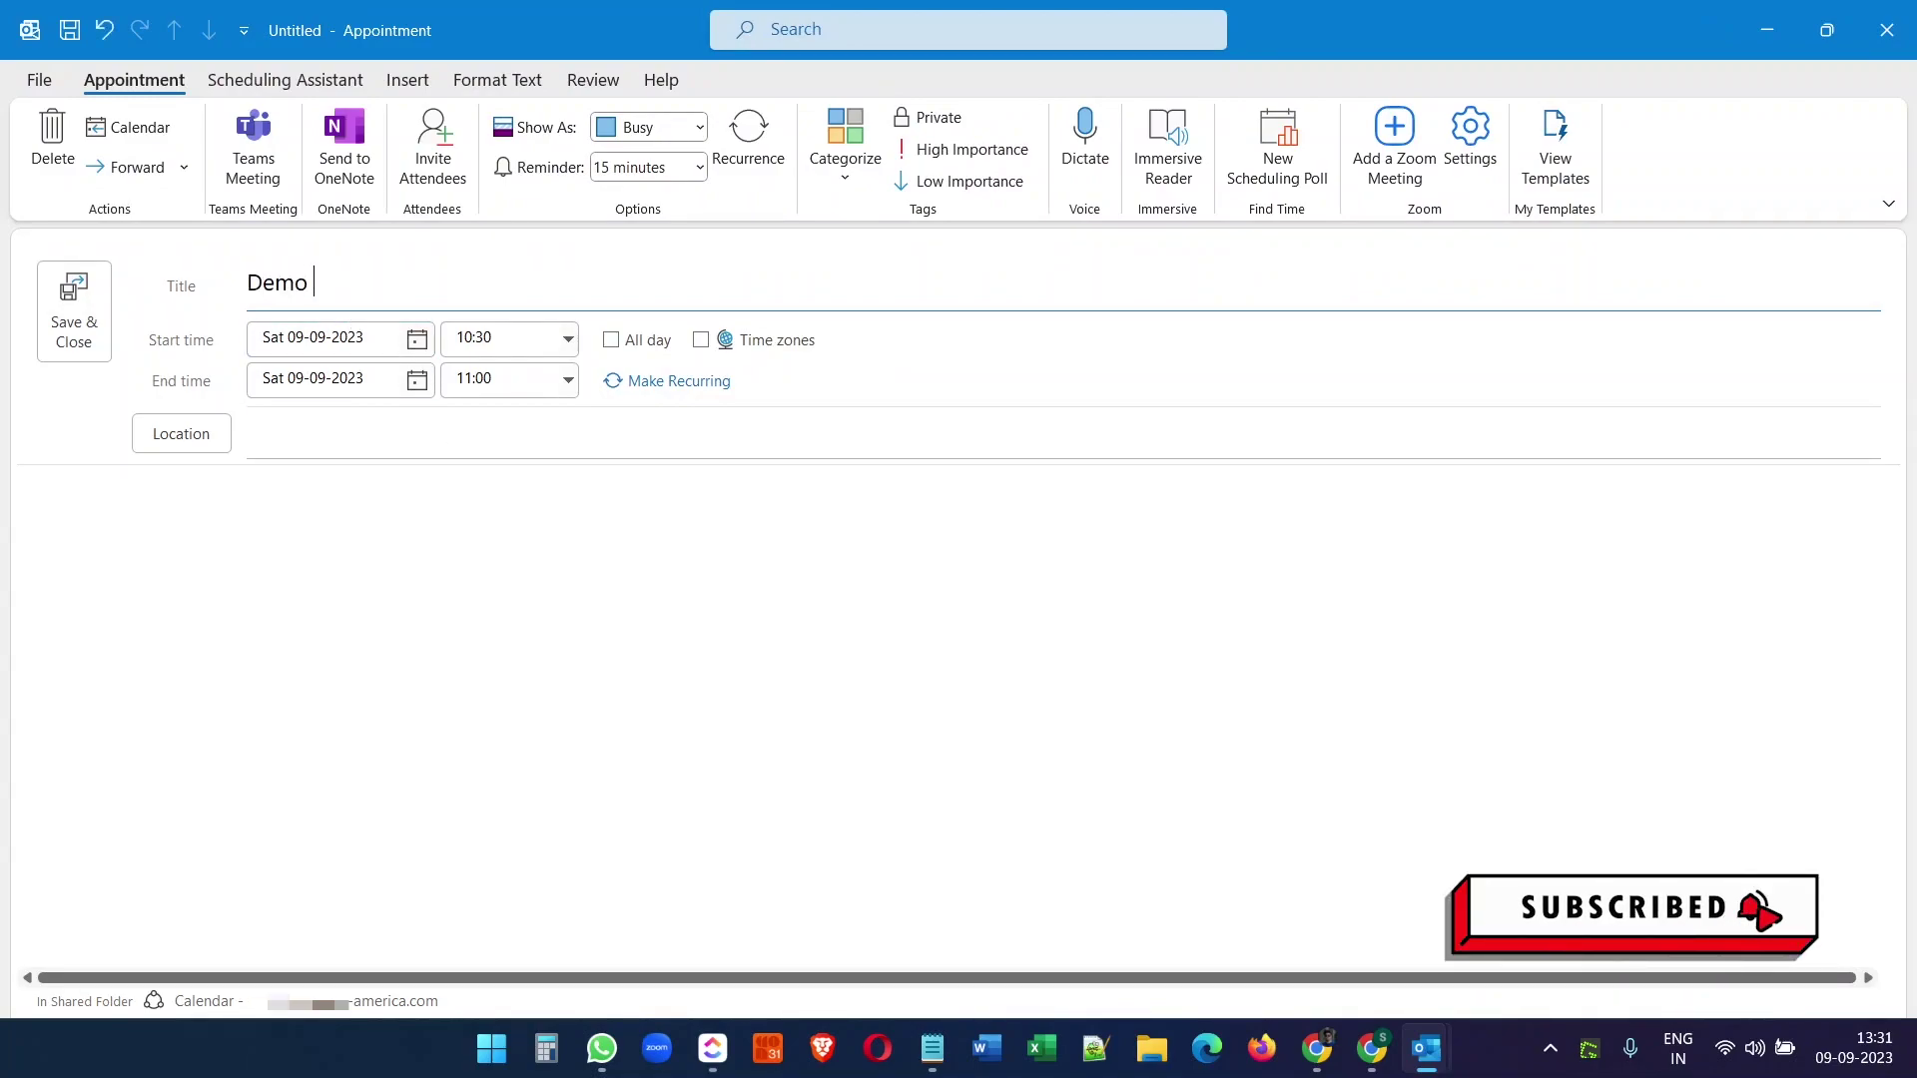
type("Appoinment")
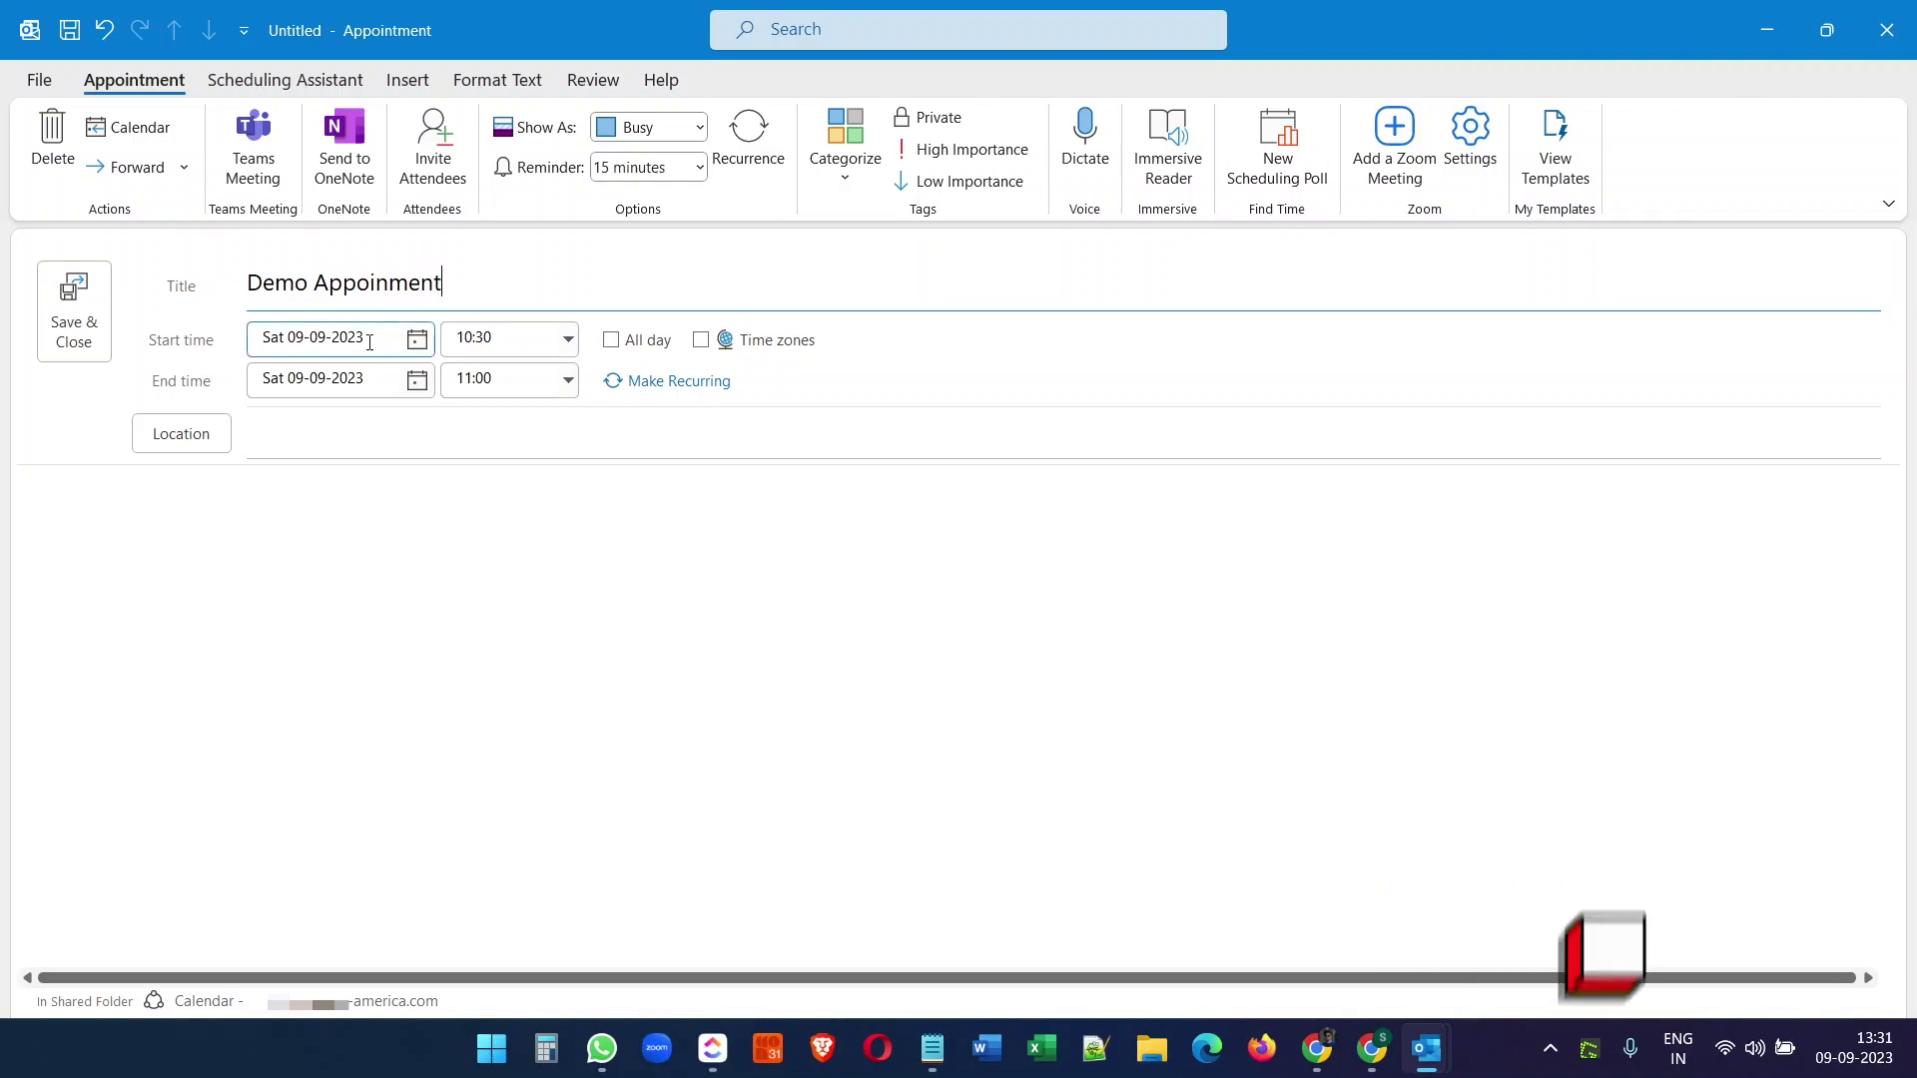
left_click(522, 341)
left_click(567, 337)
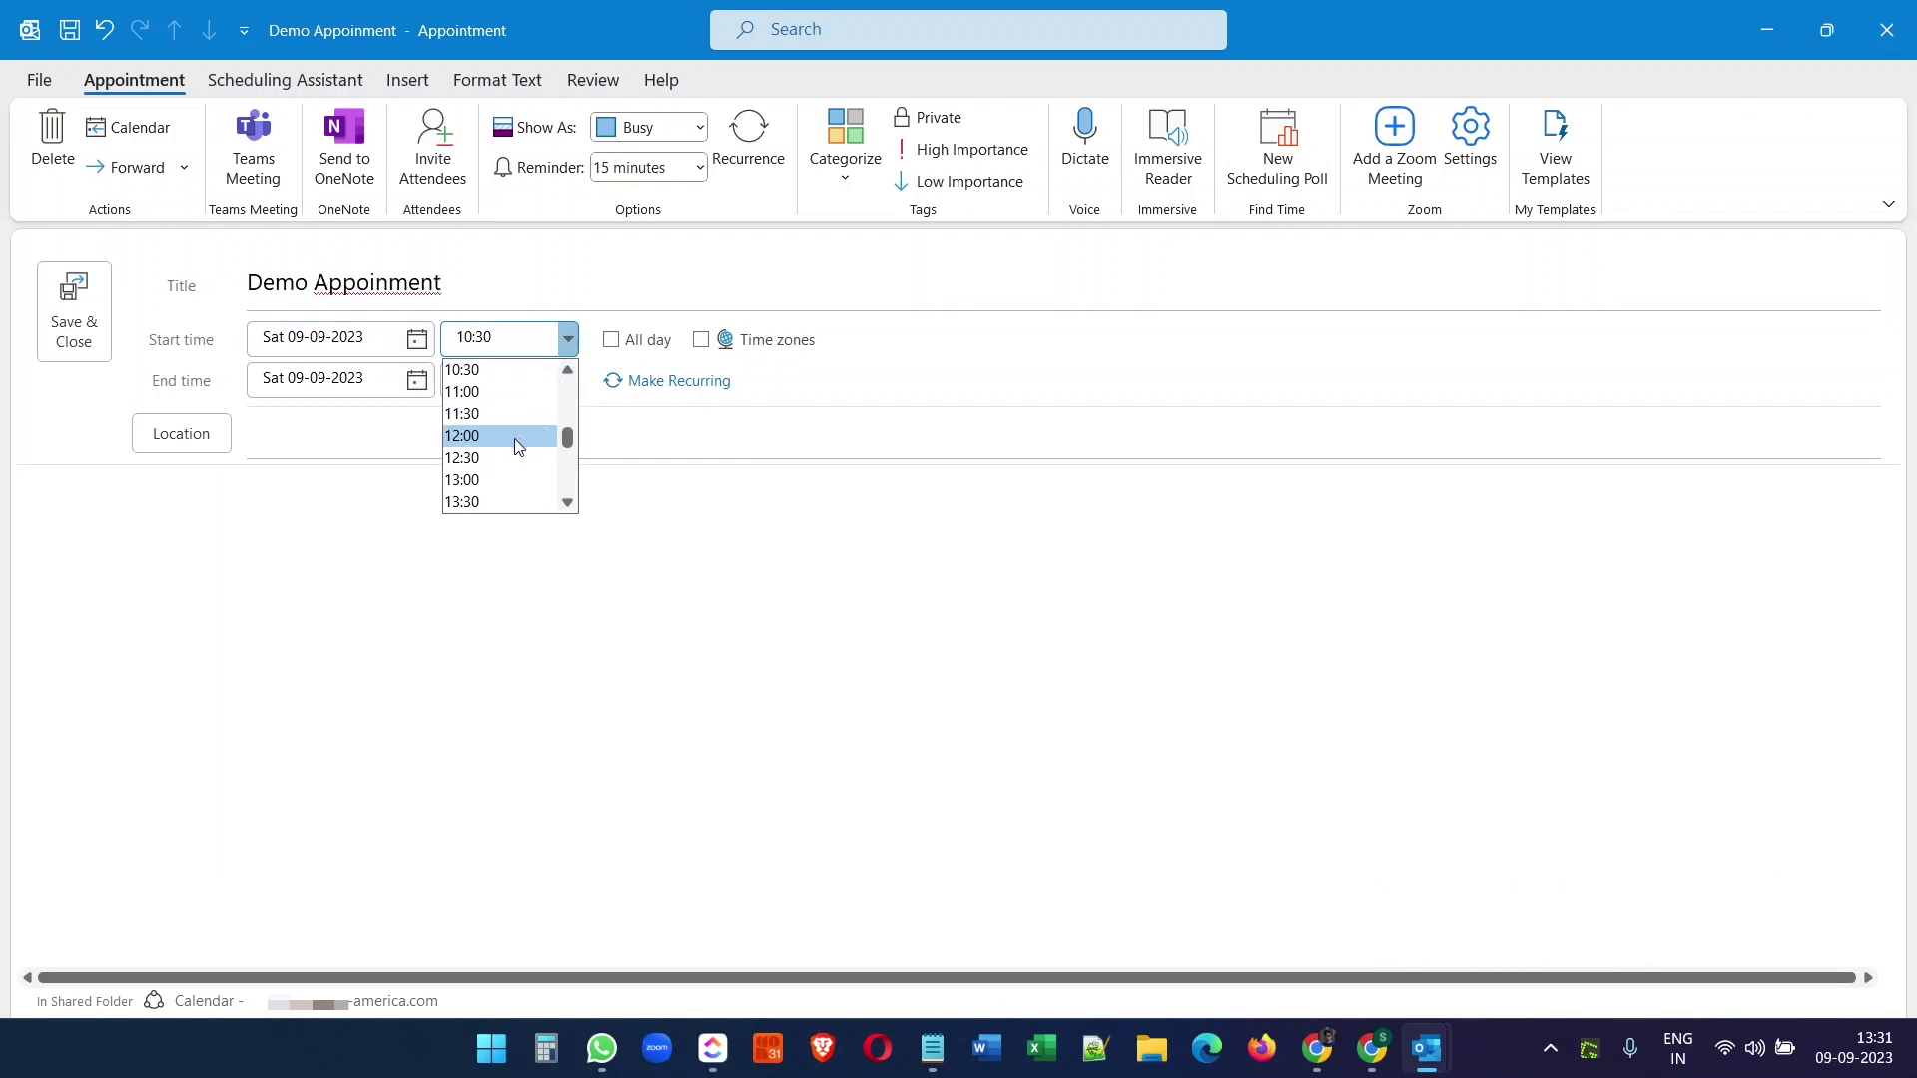
scroll(567, 502, "down", 2)
left_click(499, 413)
left_click(567, 380)
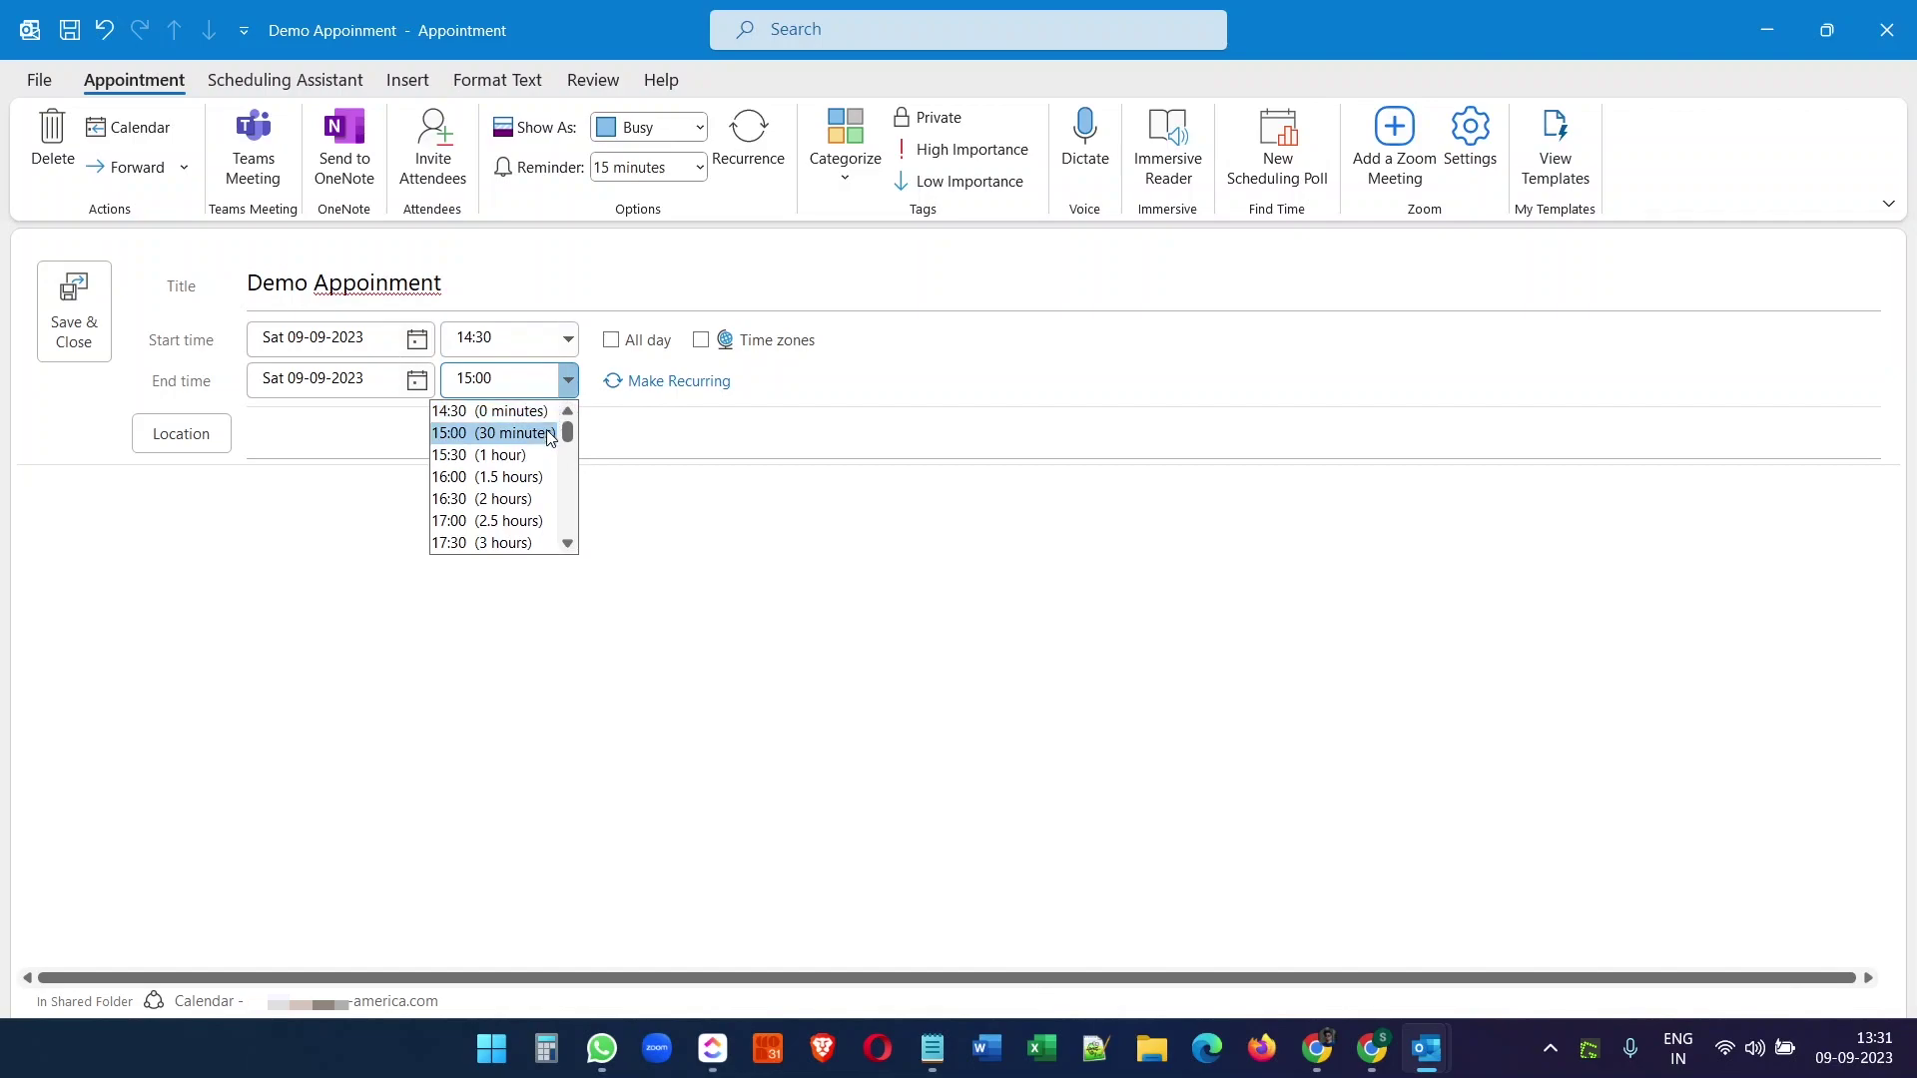
left_click(499, 452)
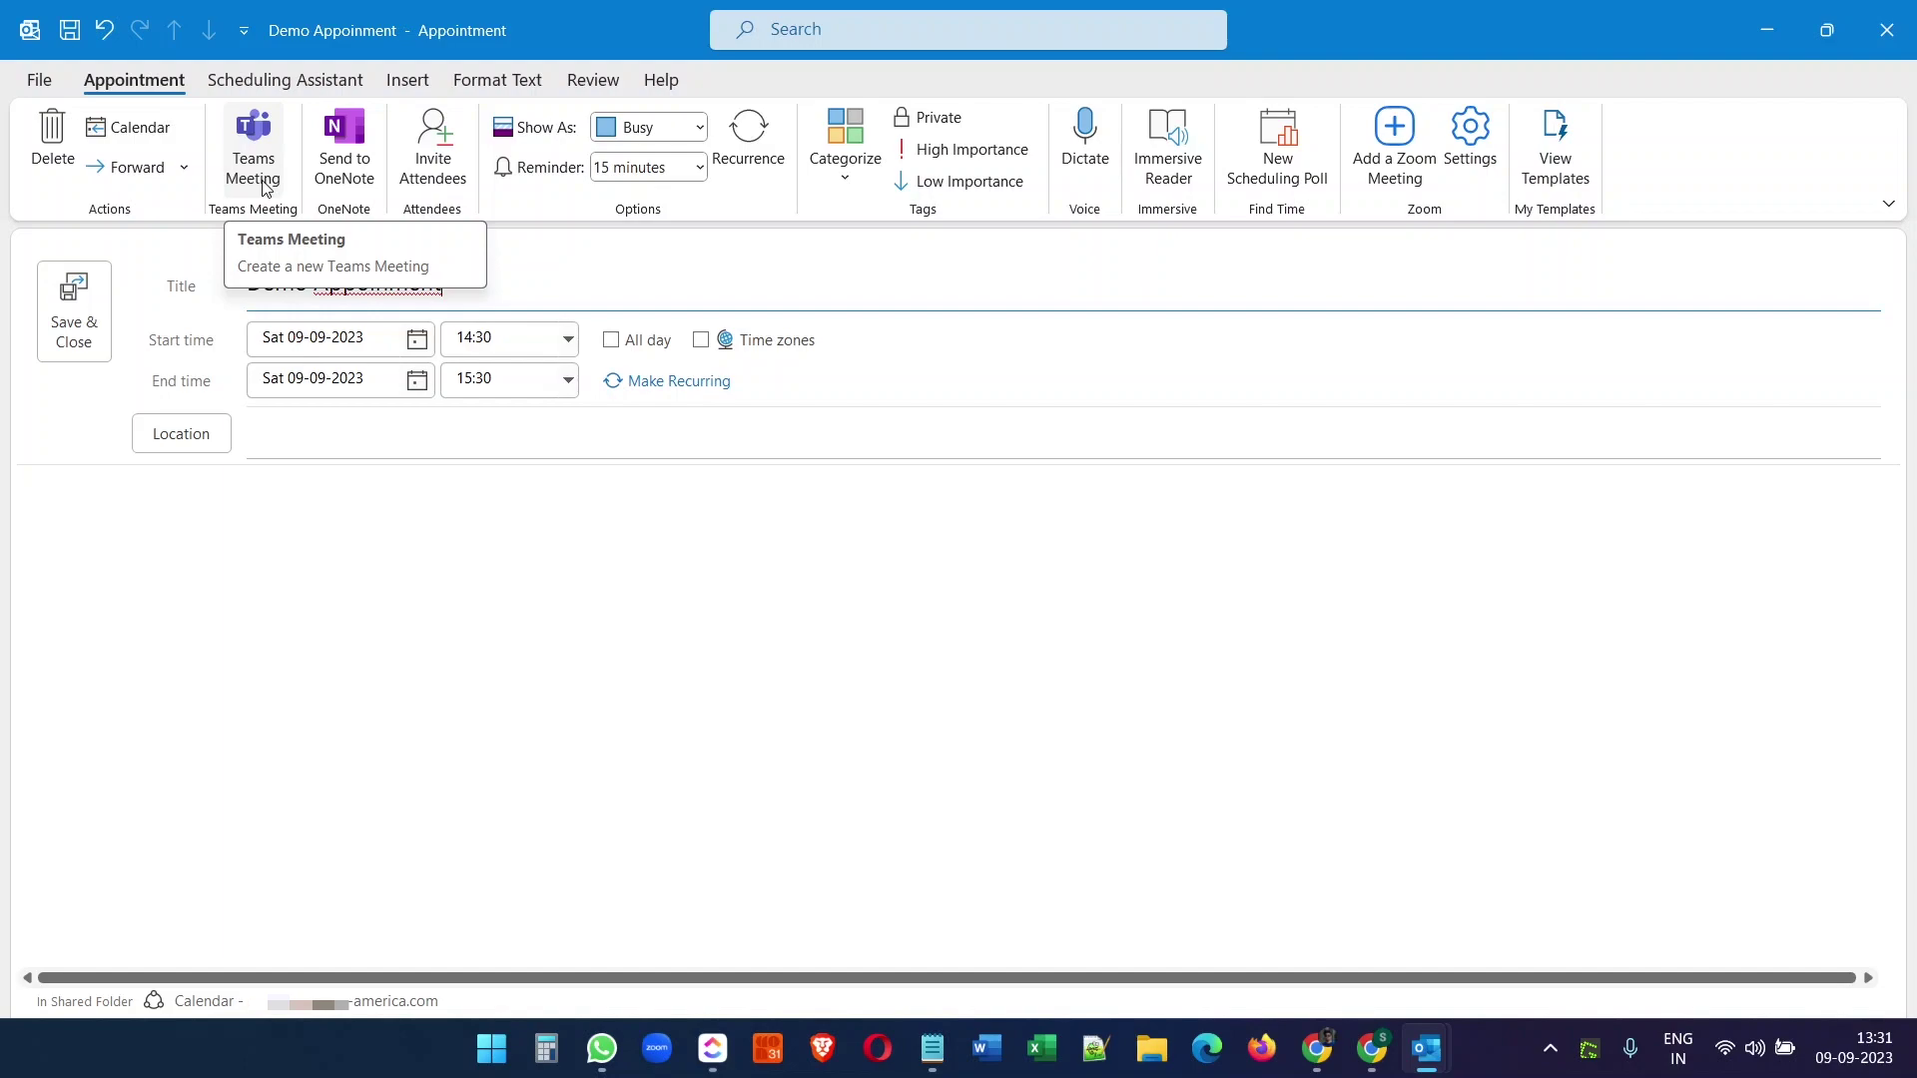
- Add a Teams meeting to 'Demo Appoinment', invite the suggested attendee, and send it
left_click(266, 187)
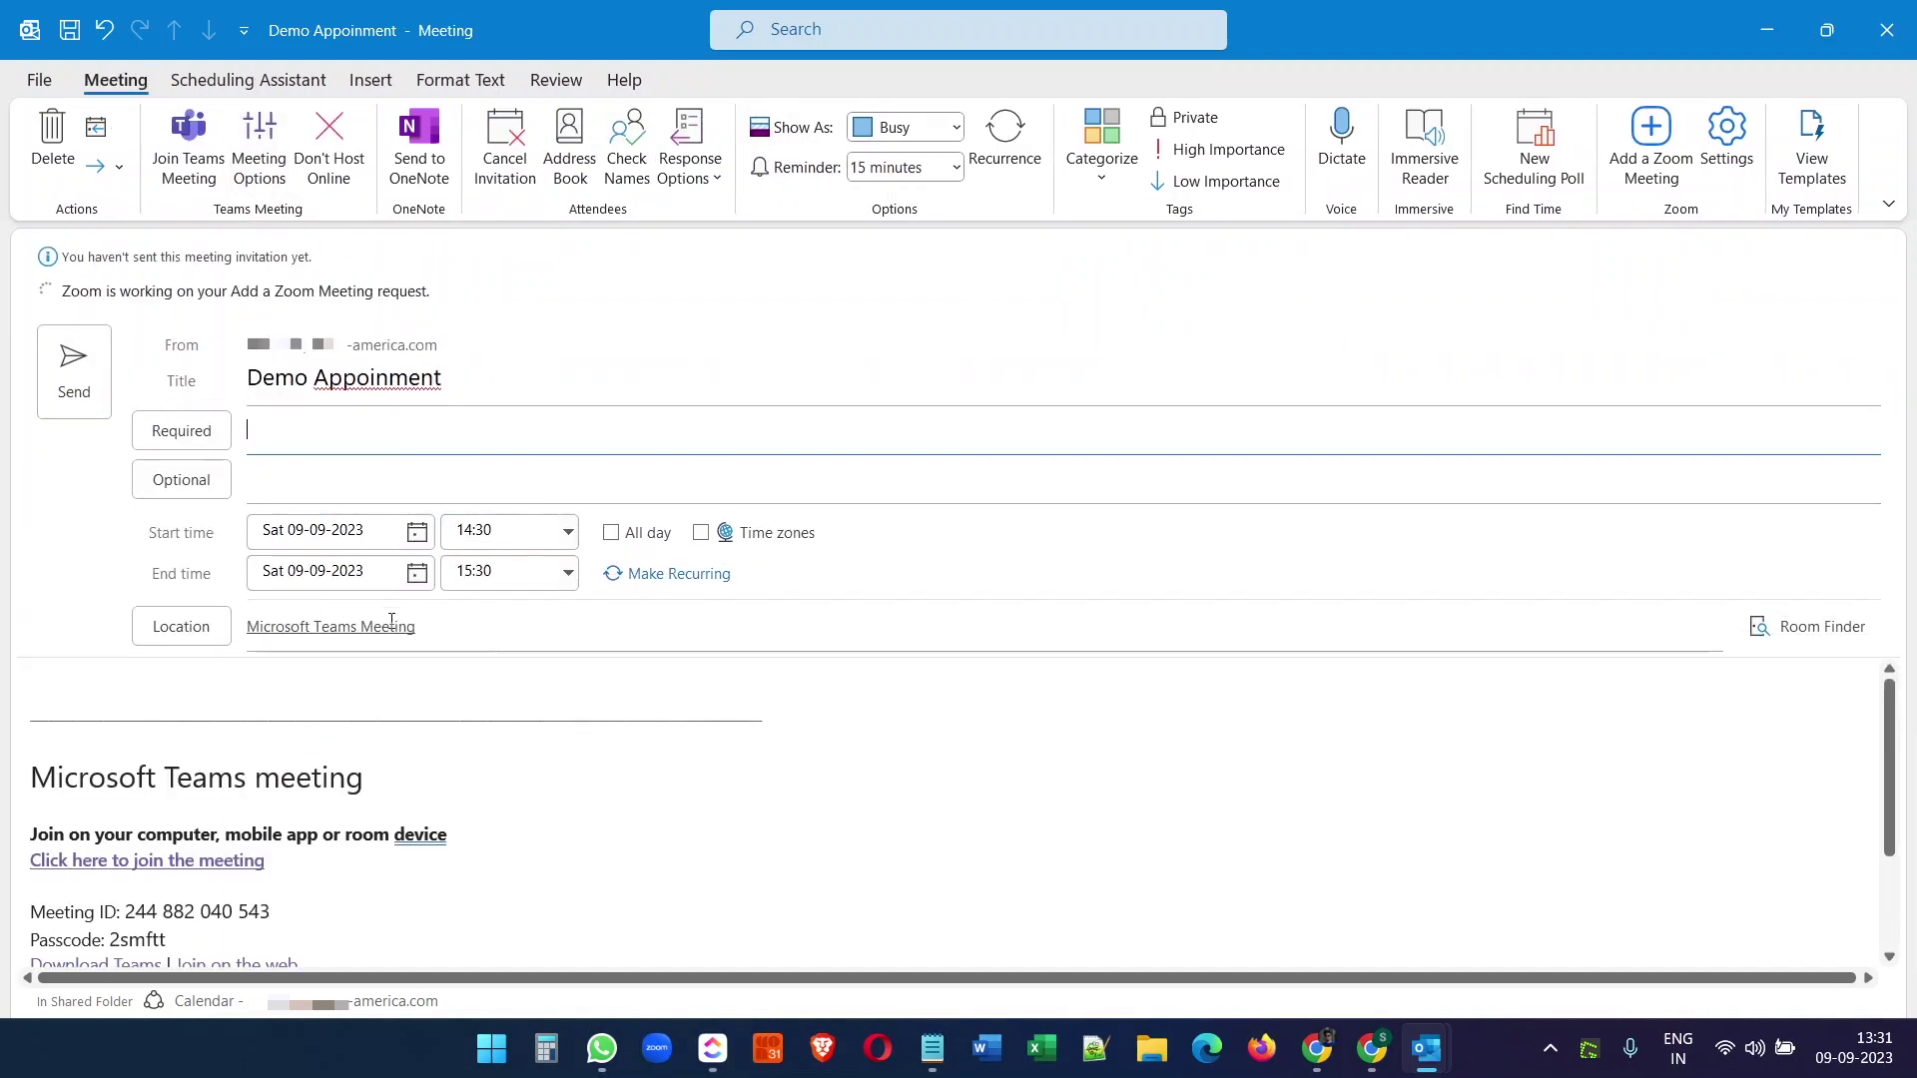
double_click(419, 833)
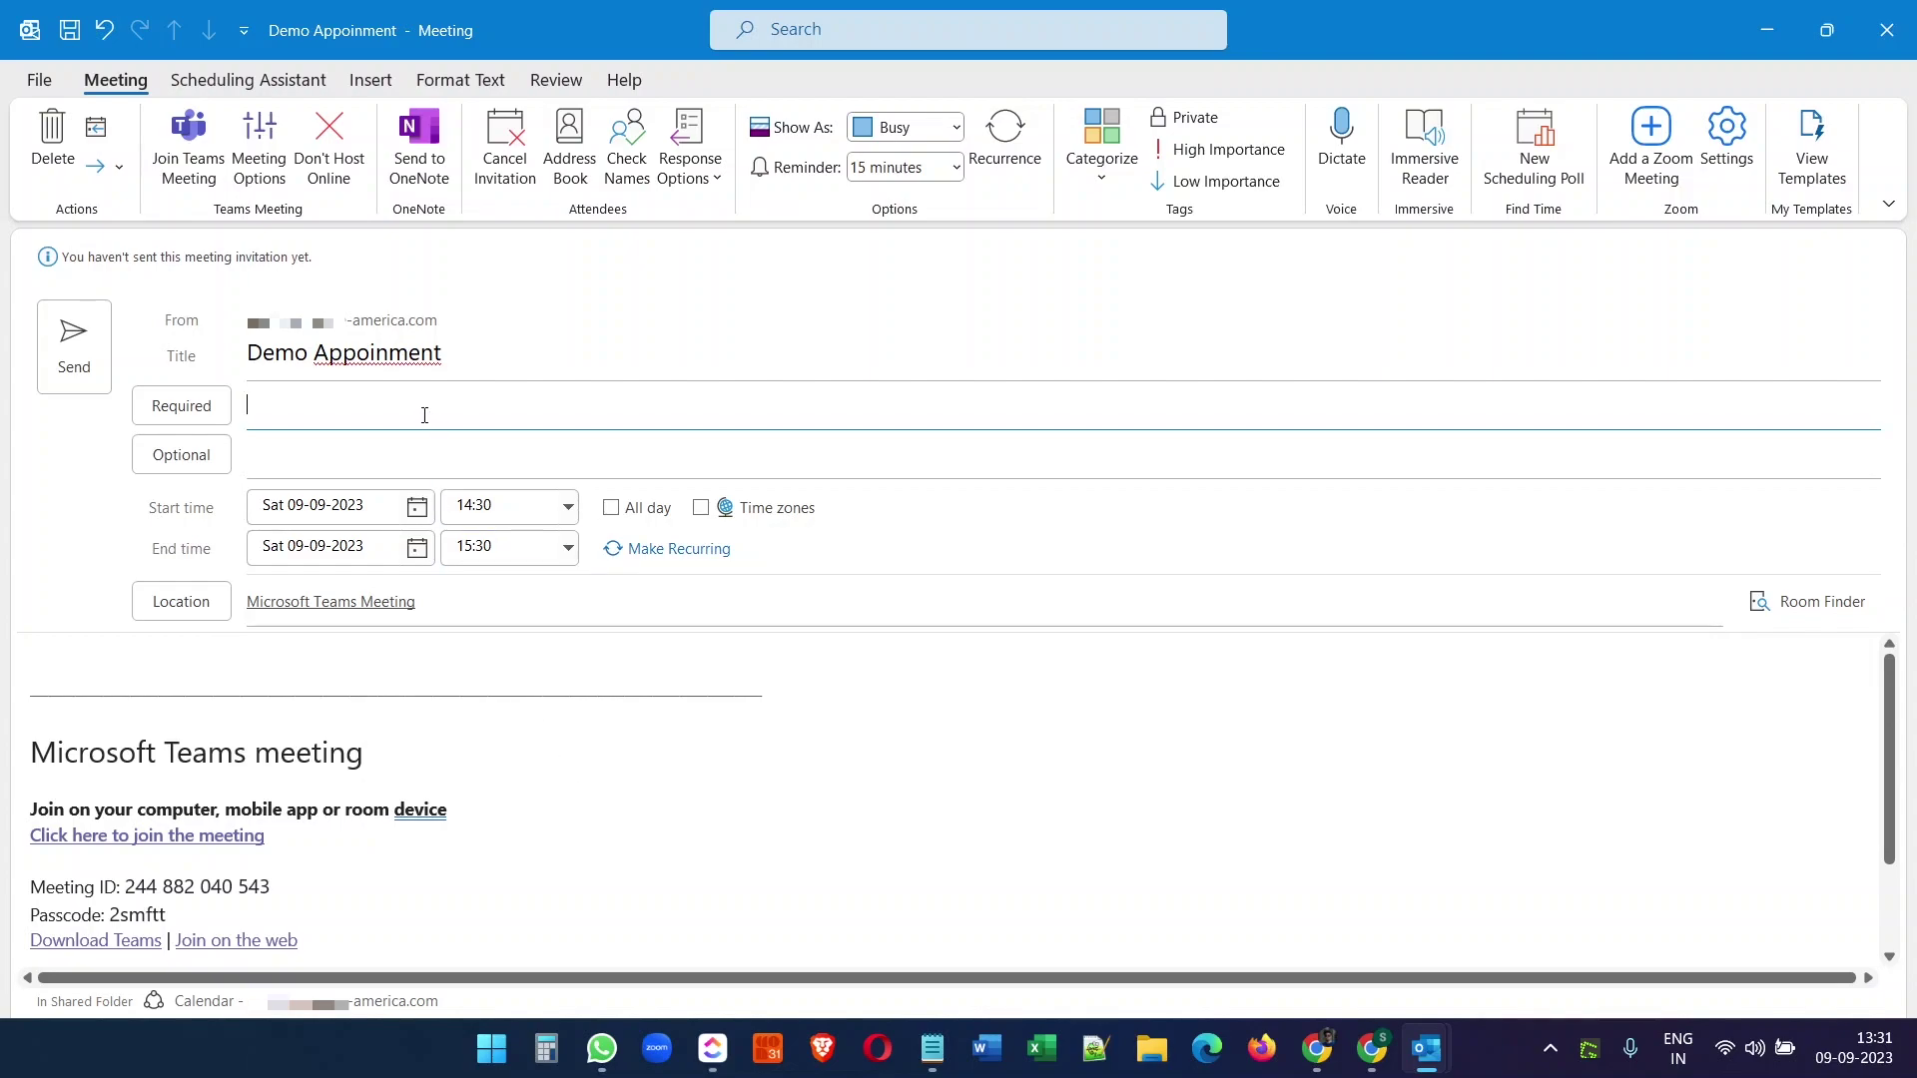
type("b")
left_click(436, 470)
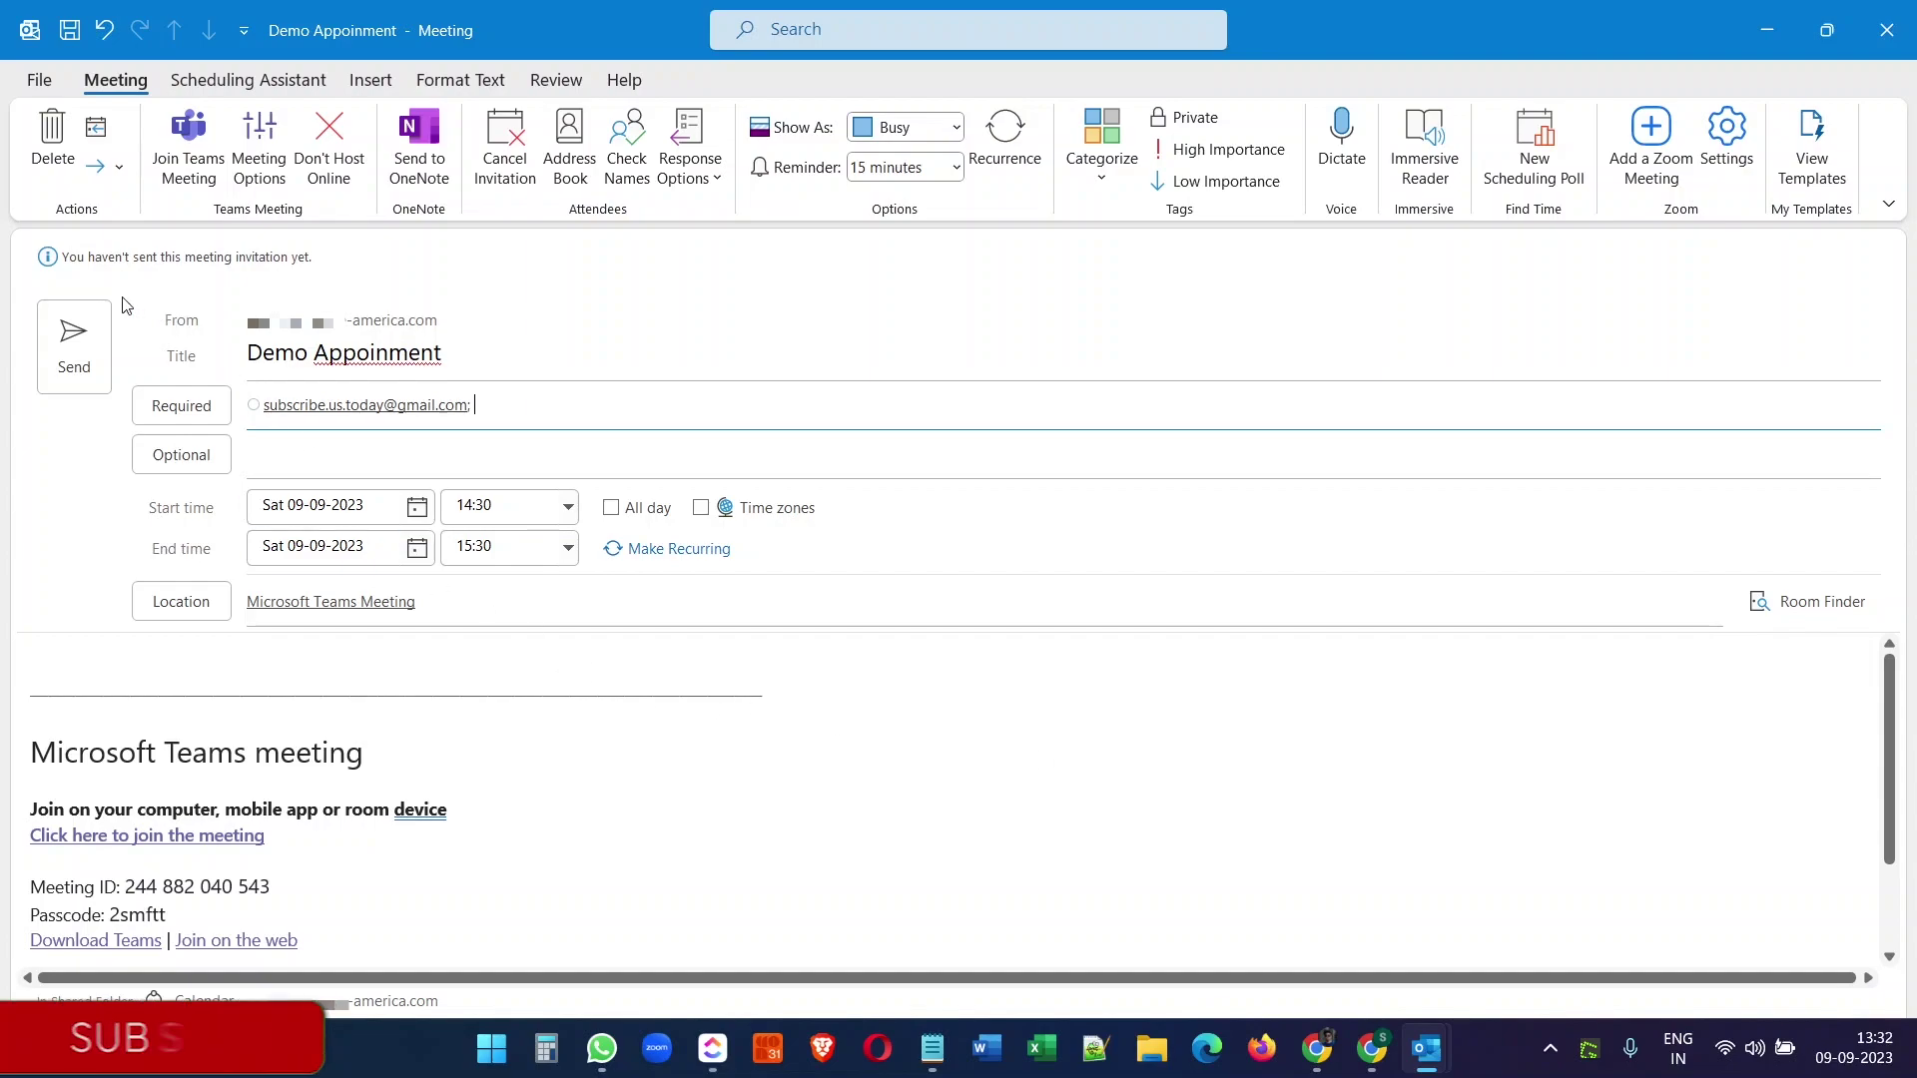
left_click(72, 335)
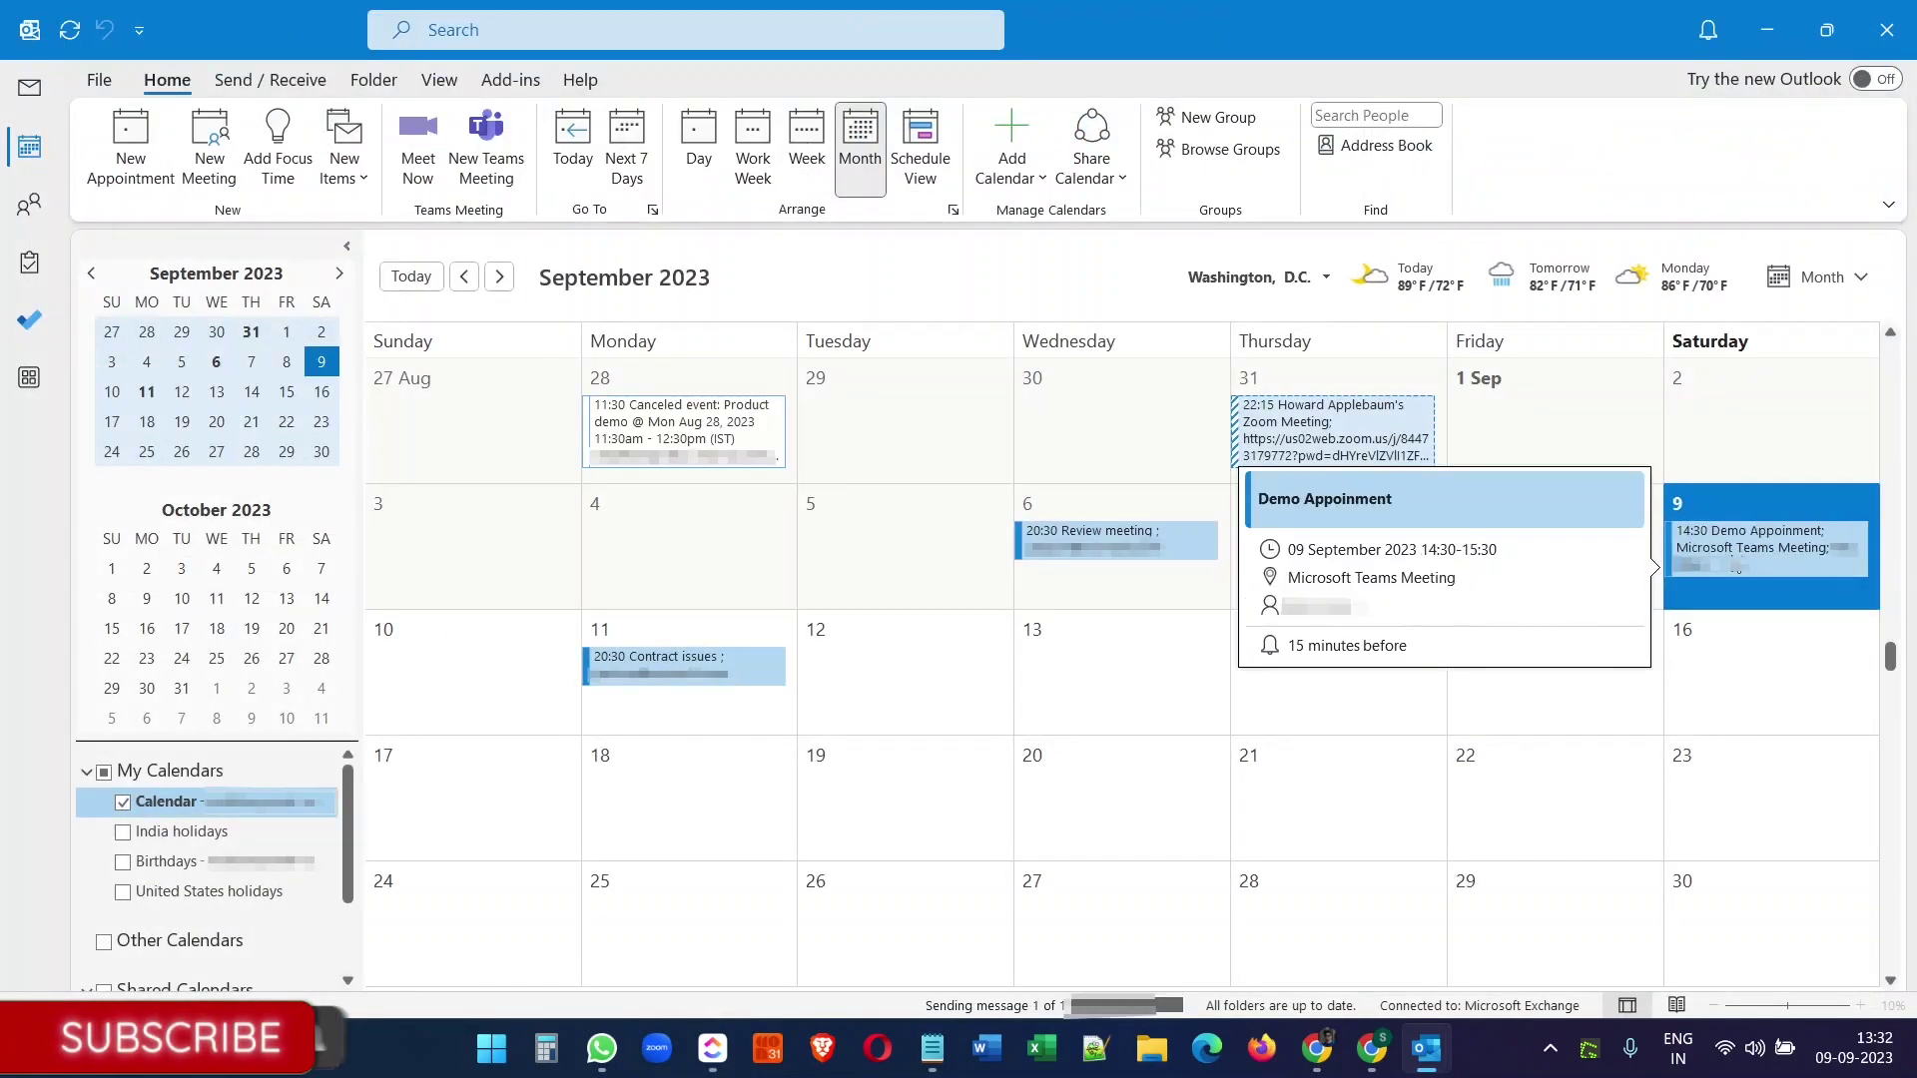
- In Gmail, open the 'Demo Appoinment' invitation and review its Teams meeting details
left_click(1371, 1048)
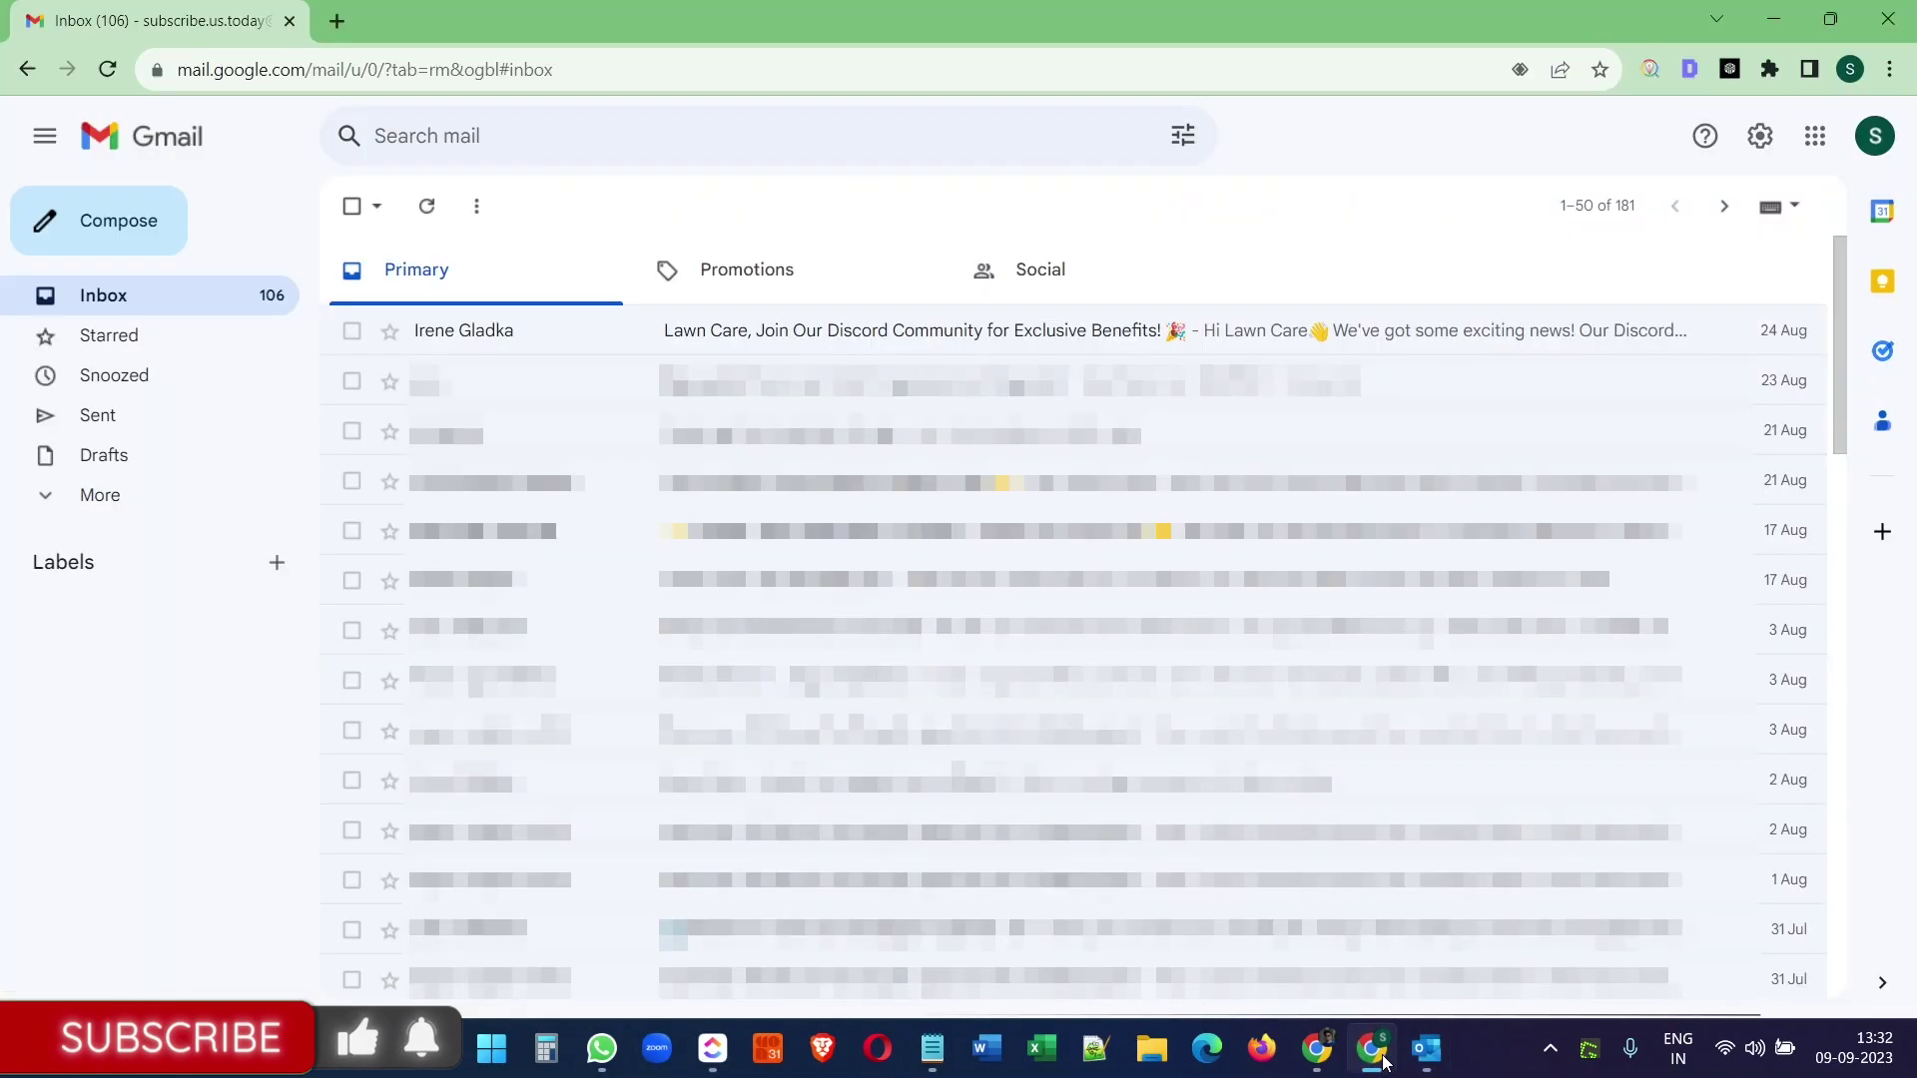
left_click(419, 206)
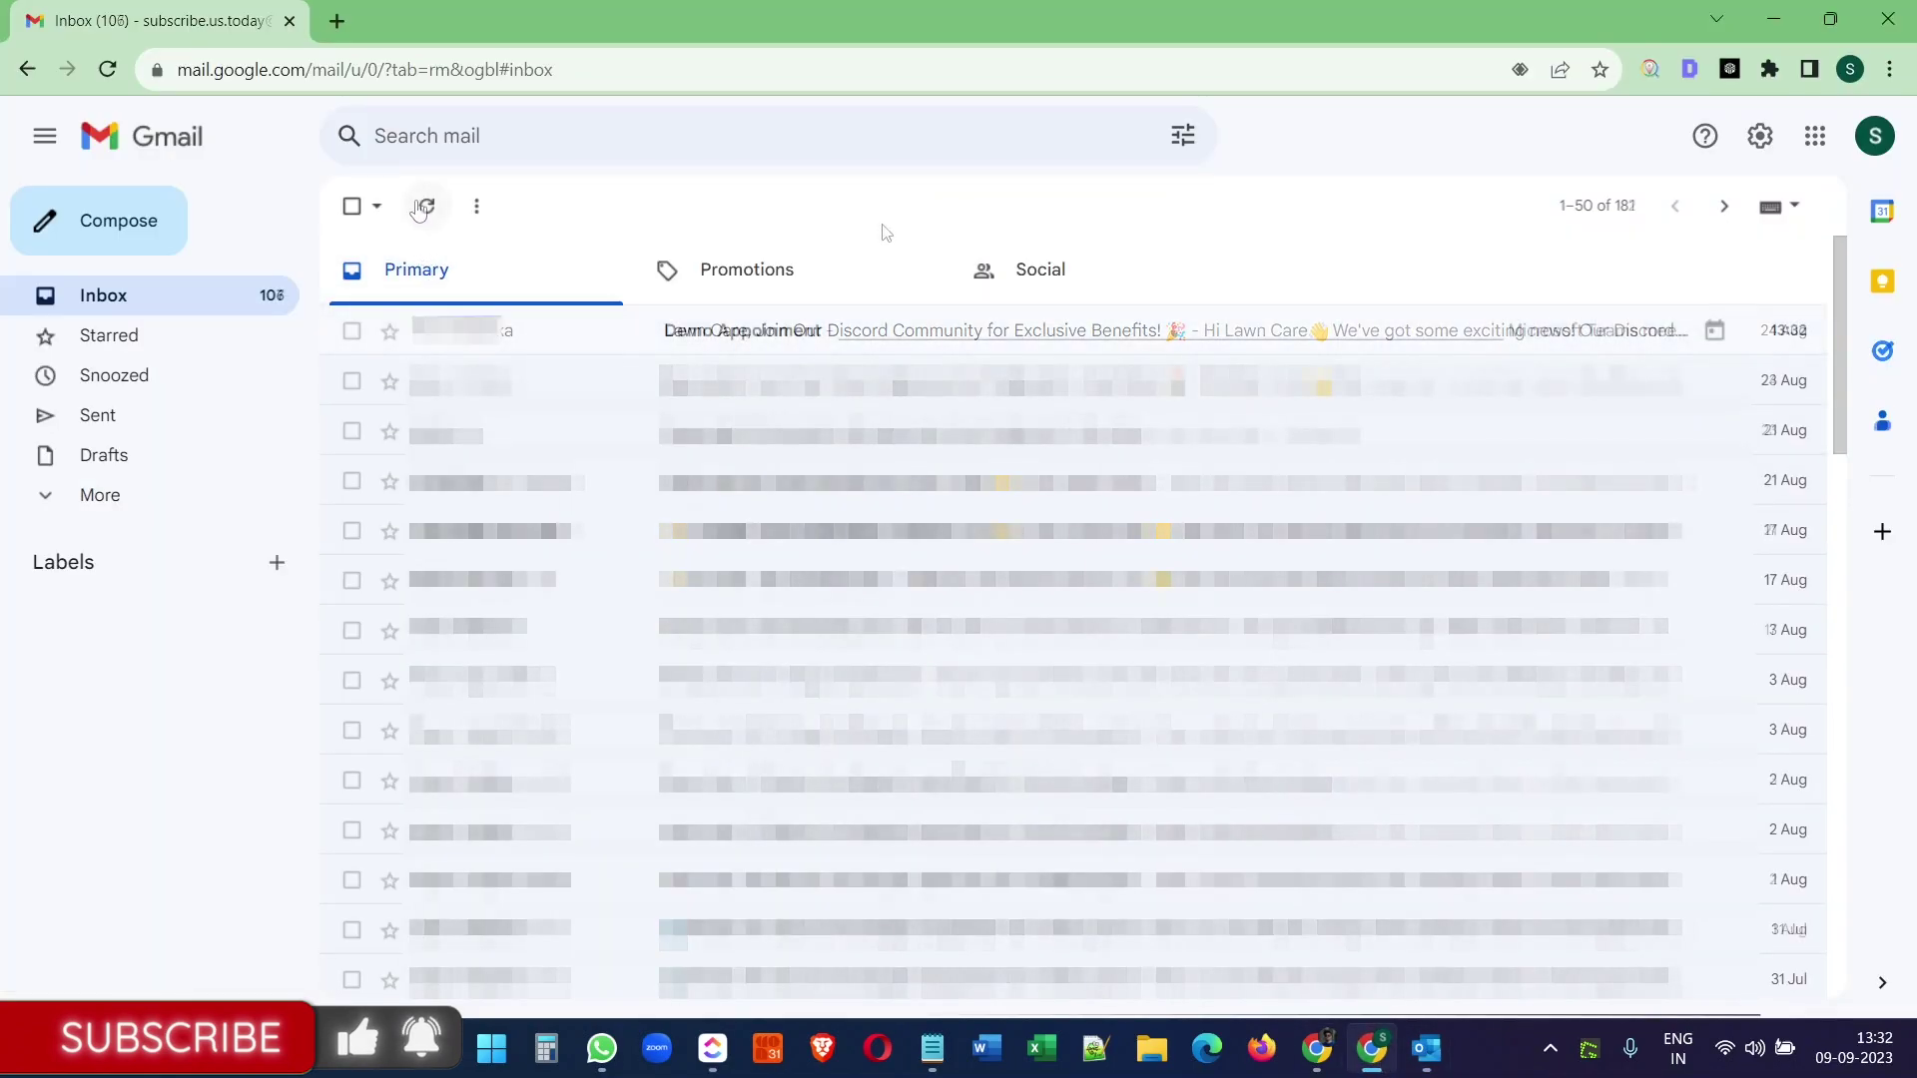
left_click(824, 341)
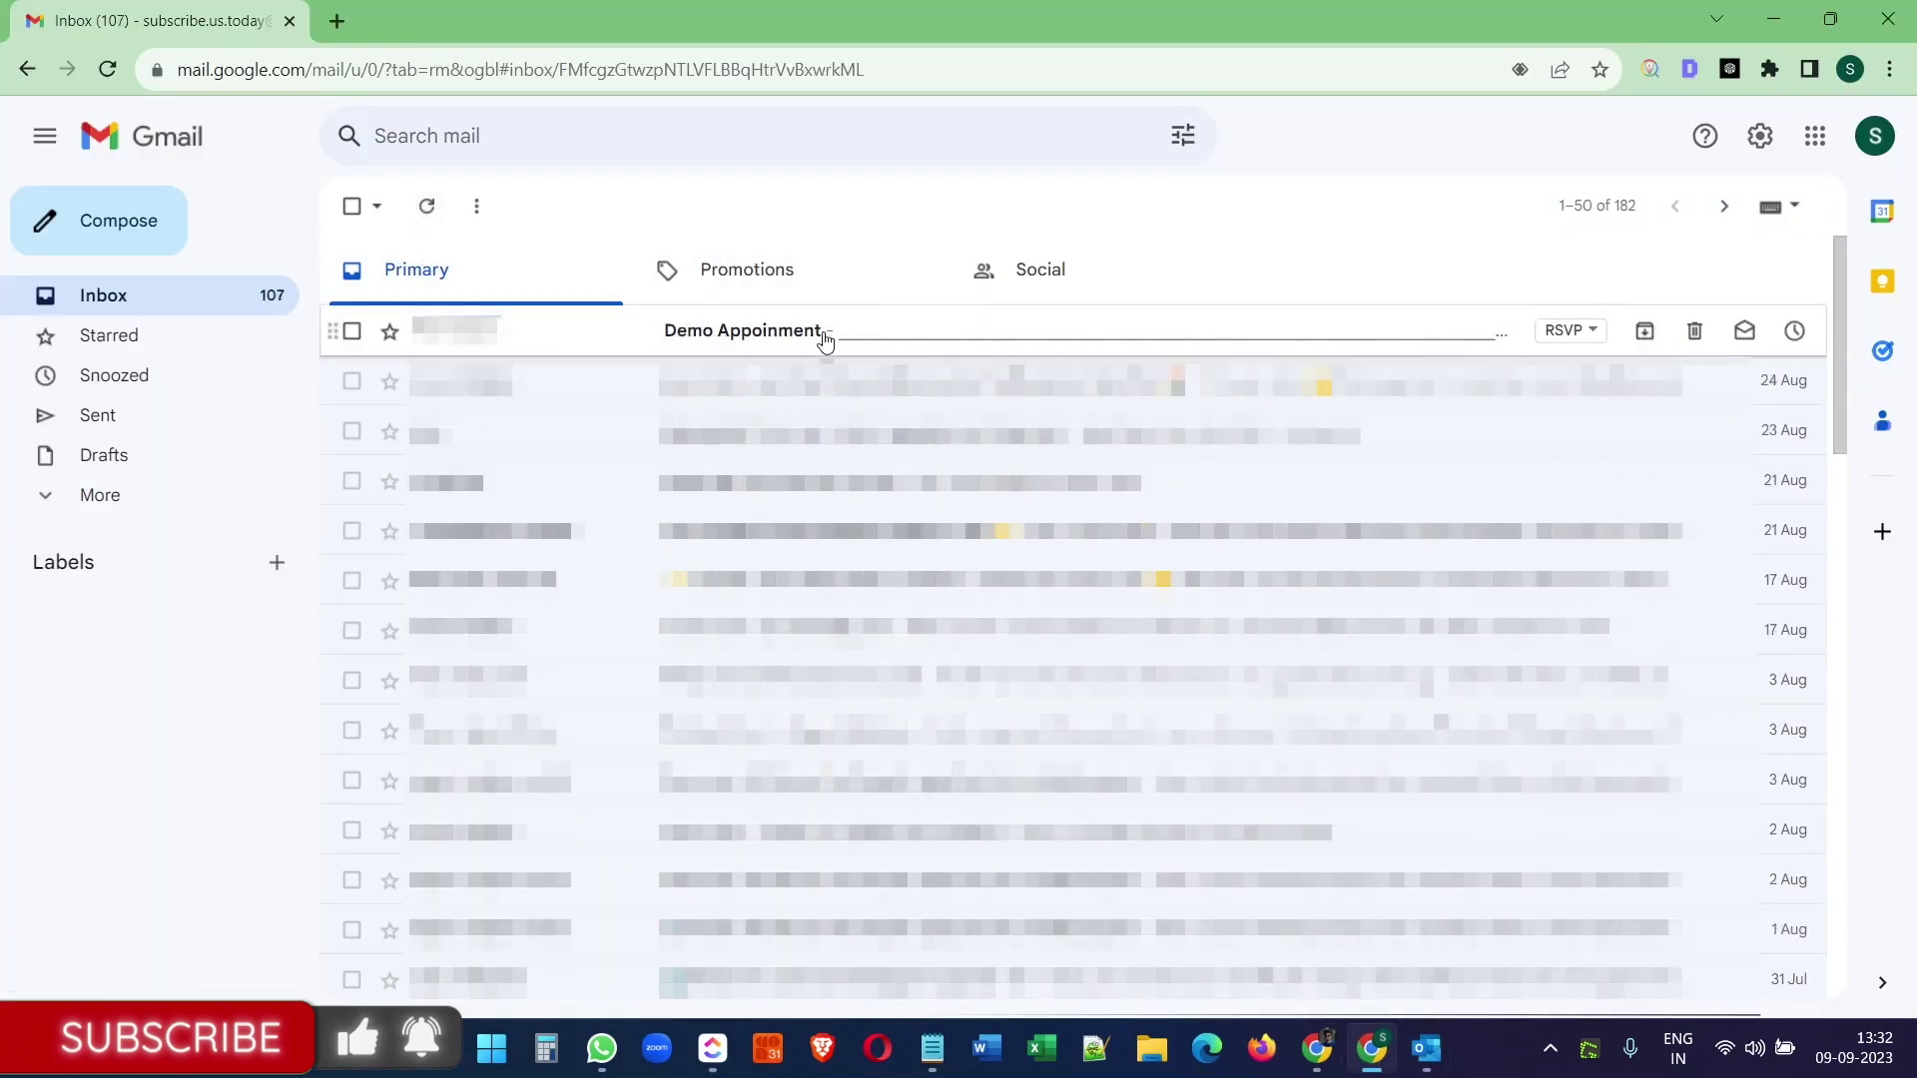
scroll(1026, 534, "down", 5)
scroll(1028, 534, "up", 1)
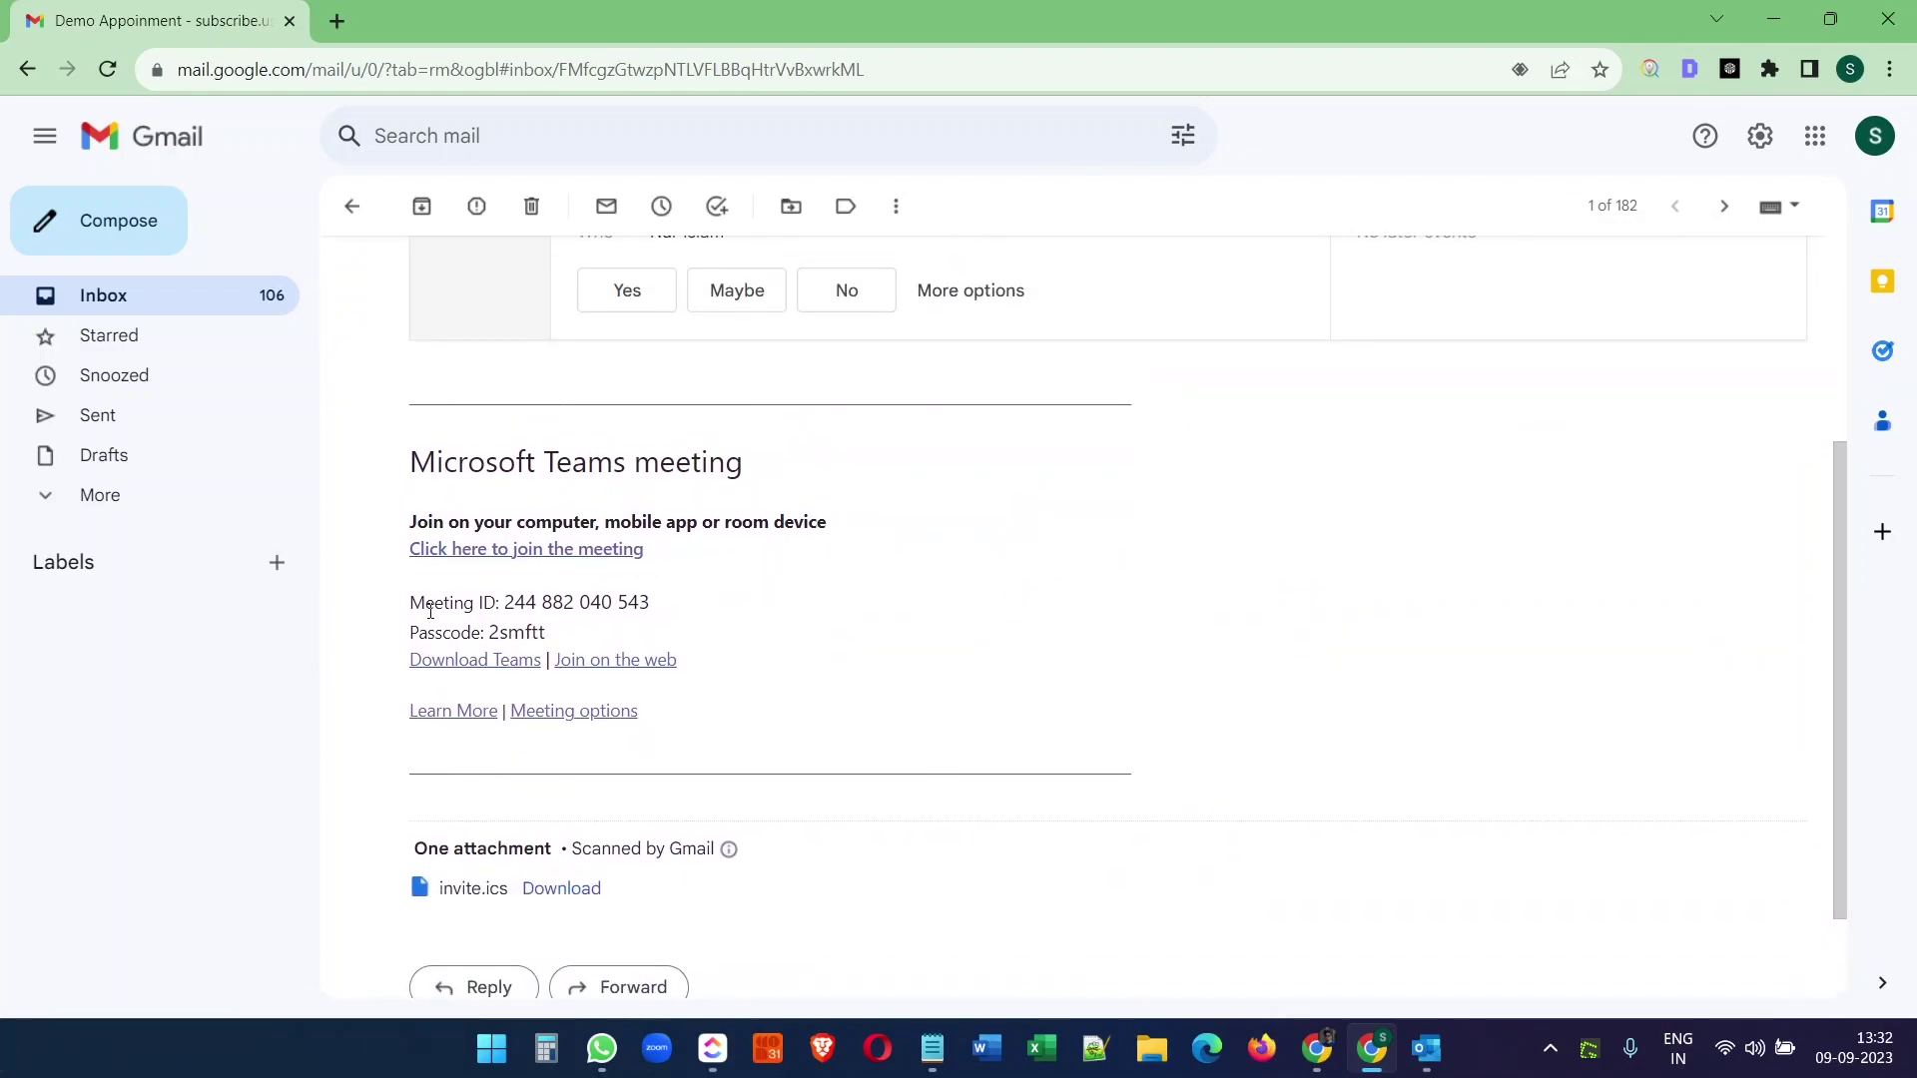
- Launch Microsoft Teams (work or school) from a 'team' search in the Start menu
left_click(493, 1051)
type("team")
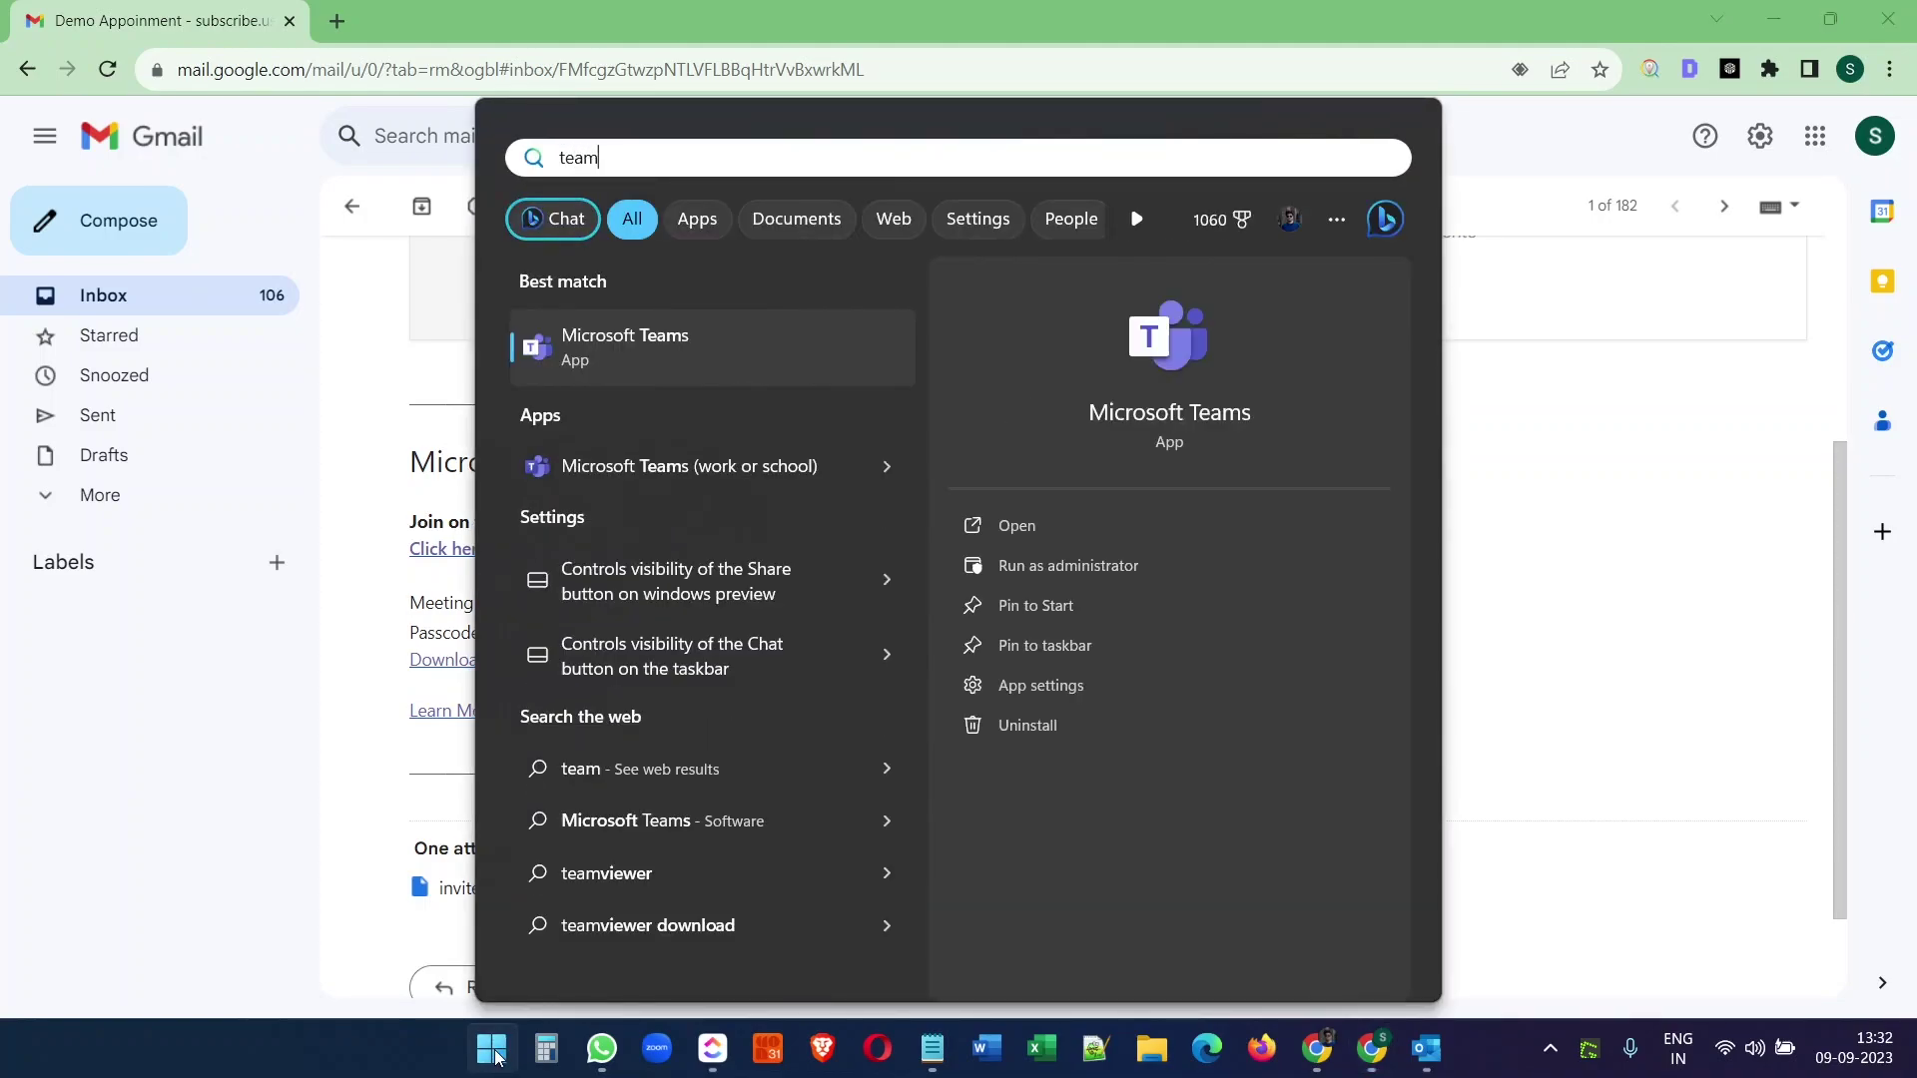
key("Down")
key("Return")
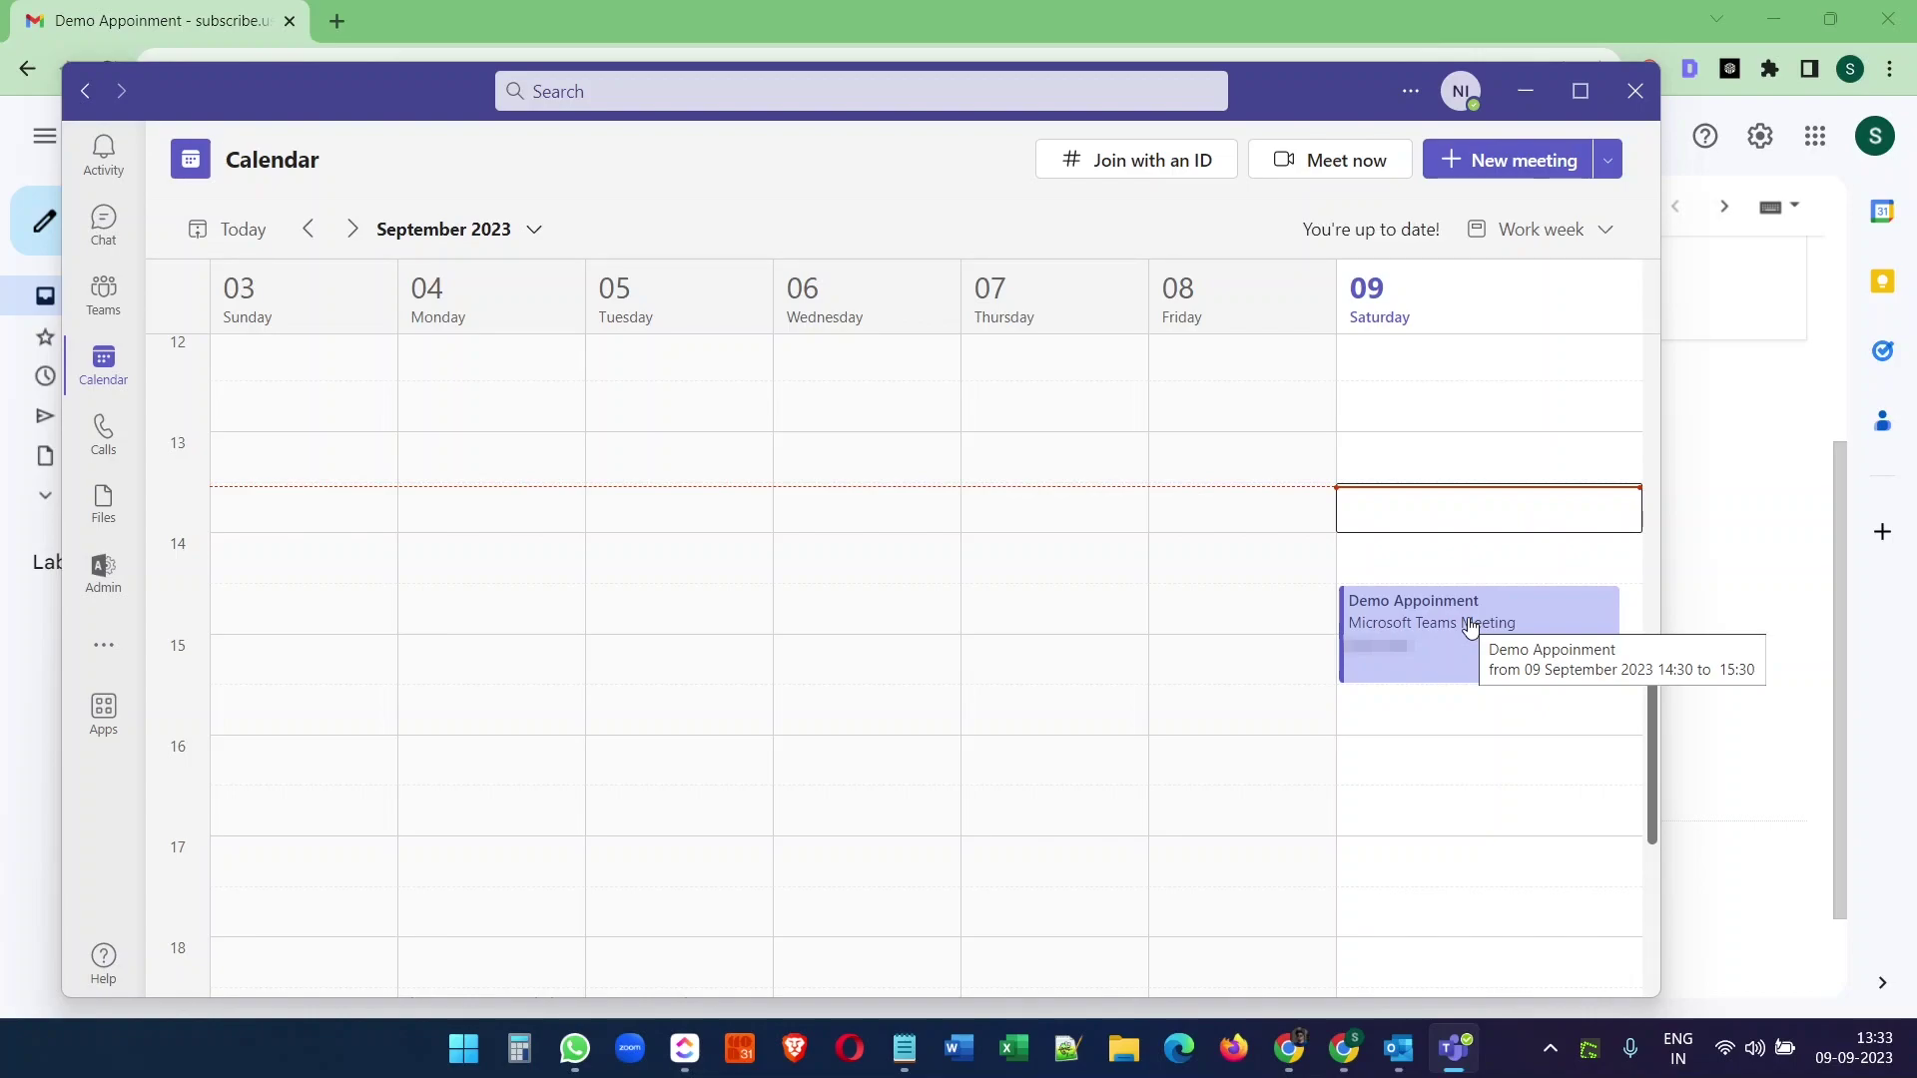
- Create 'Appointment from Teams' at Sunday 16:00, invite the Gmail attendee, and send it
double_click(295, 773)
type("Appointment from Teams")
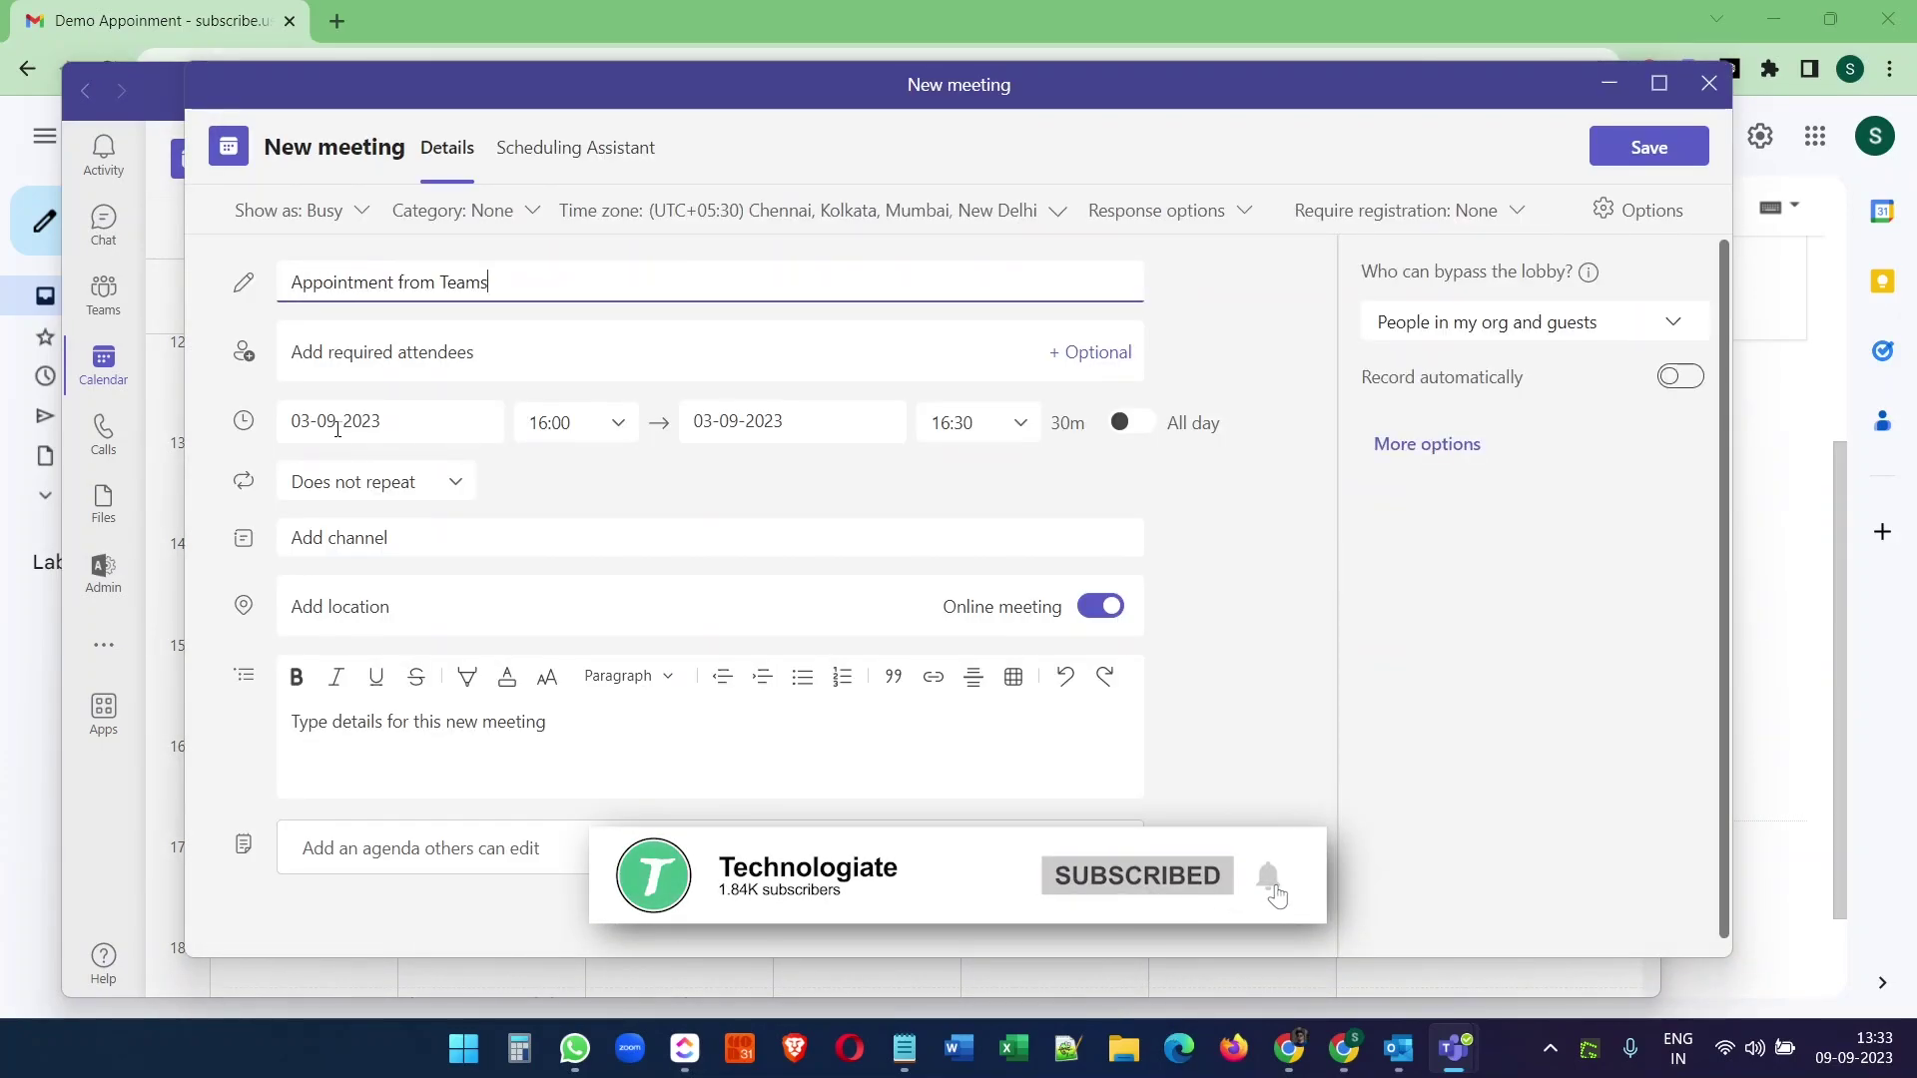
left_click(502, 354)
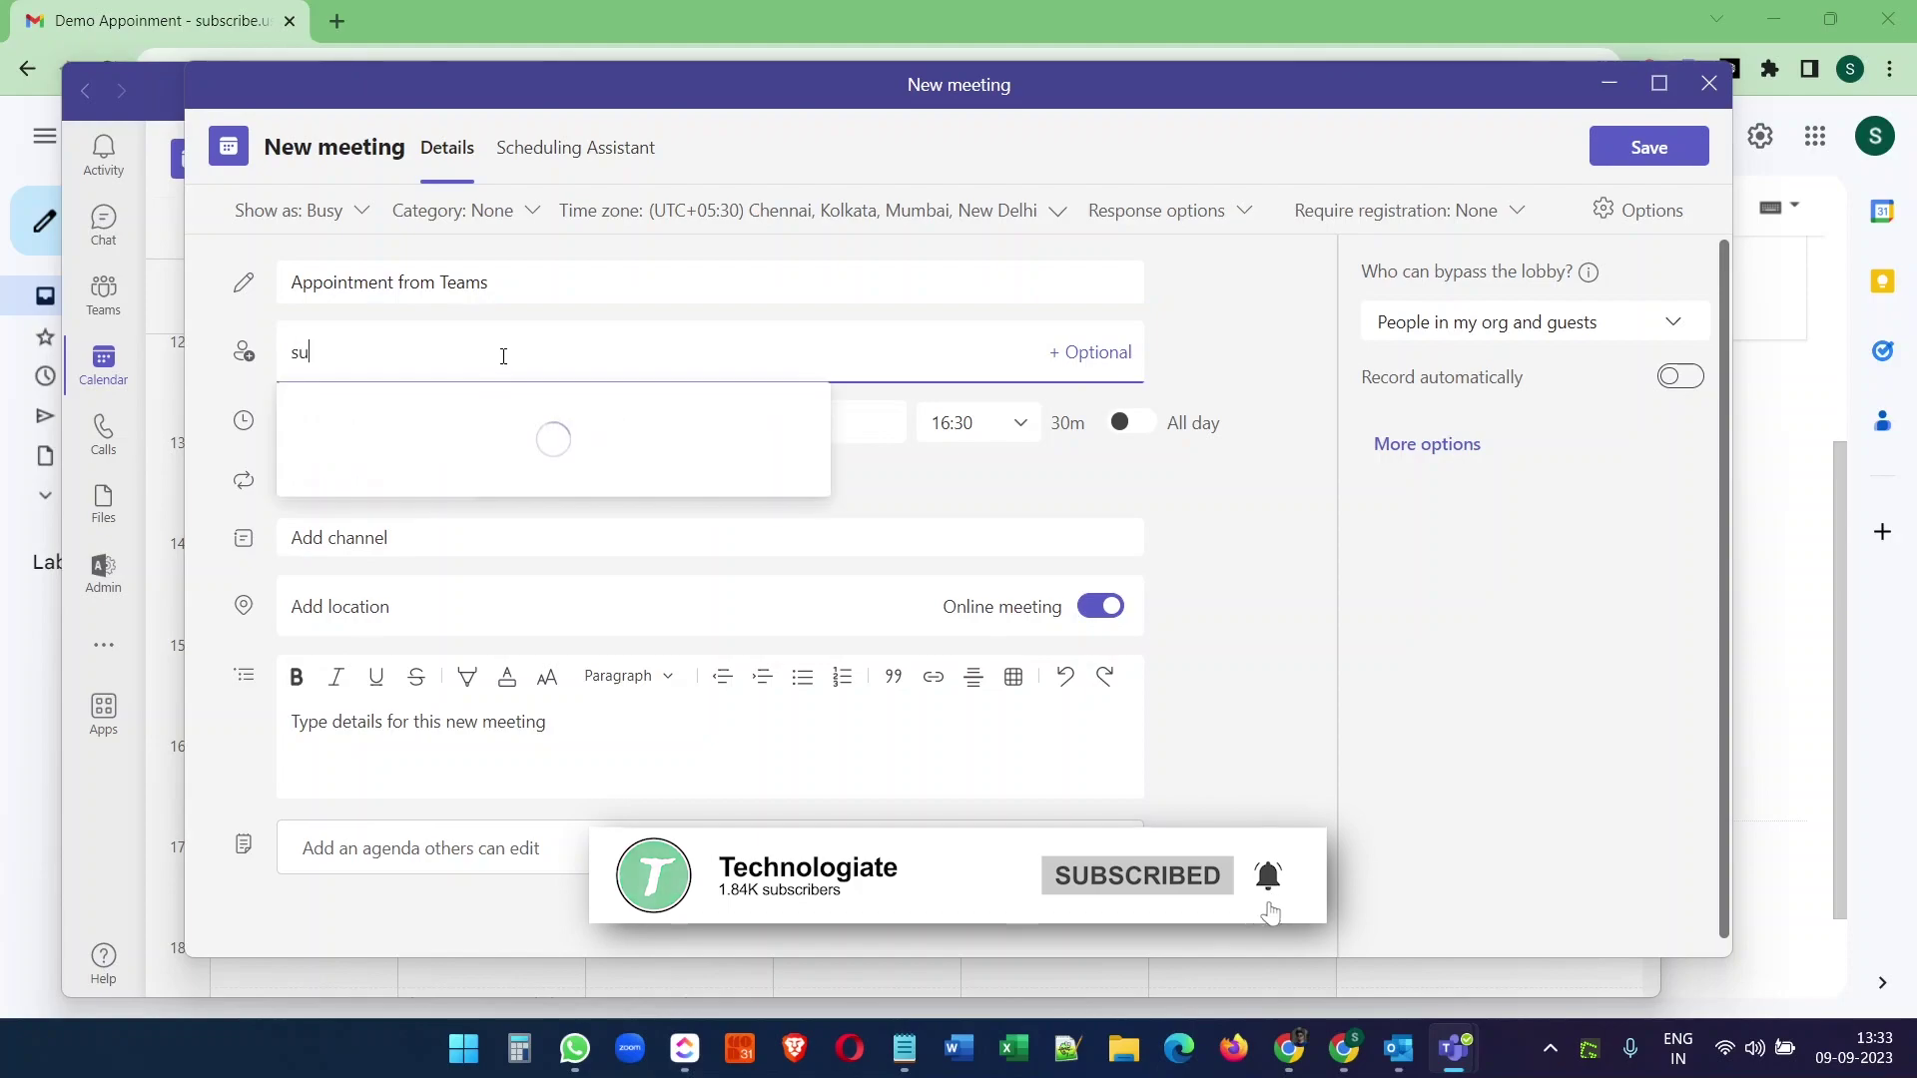
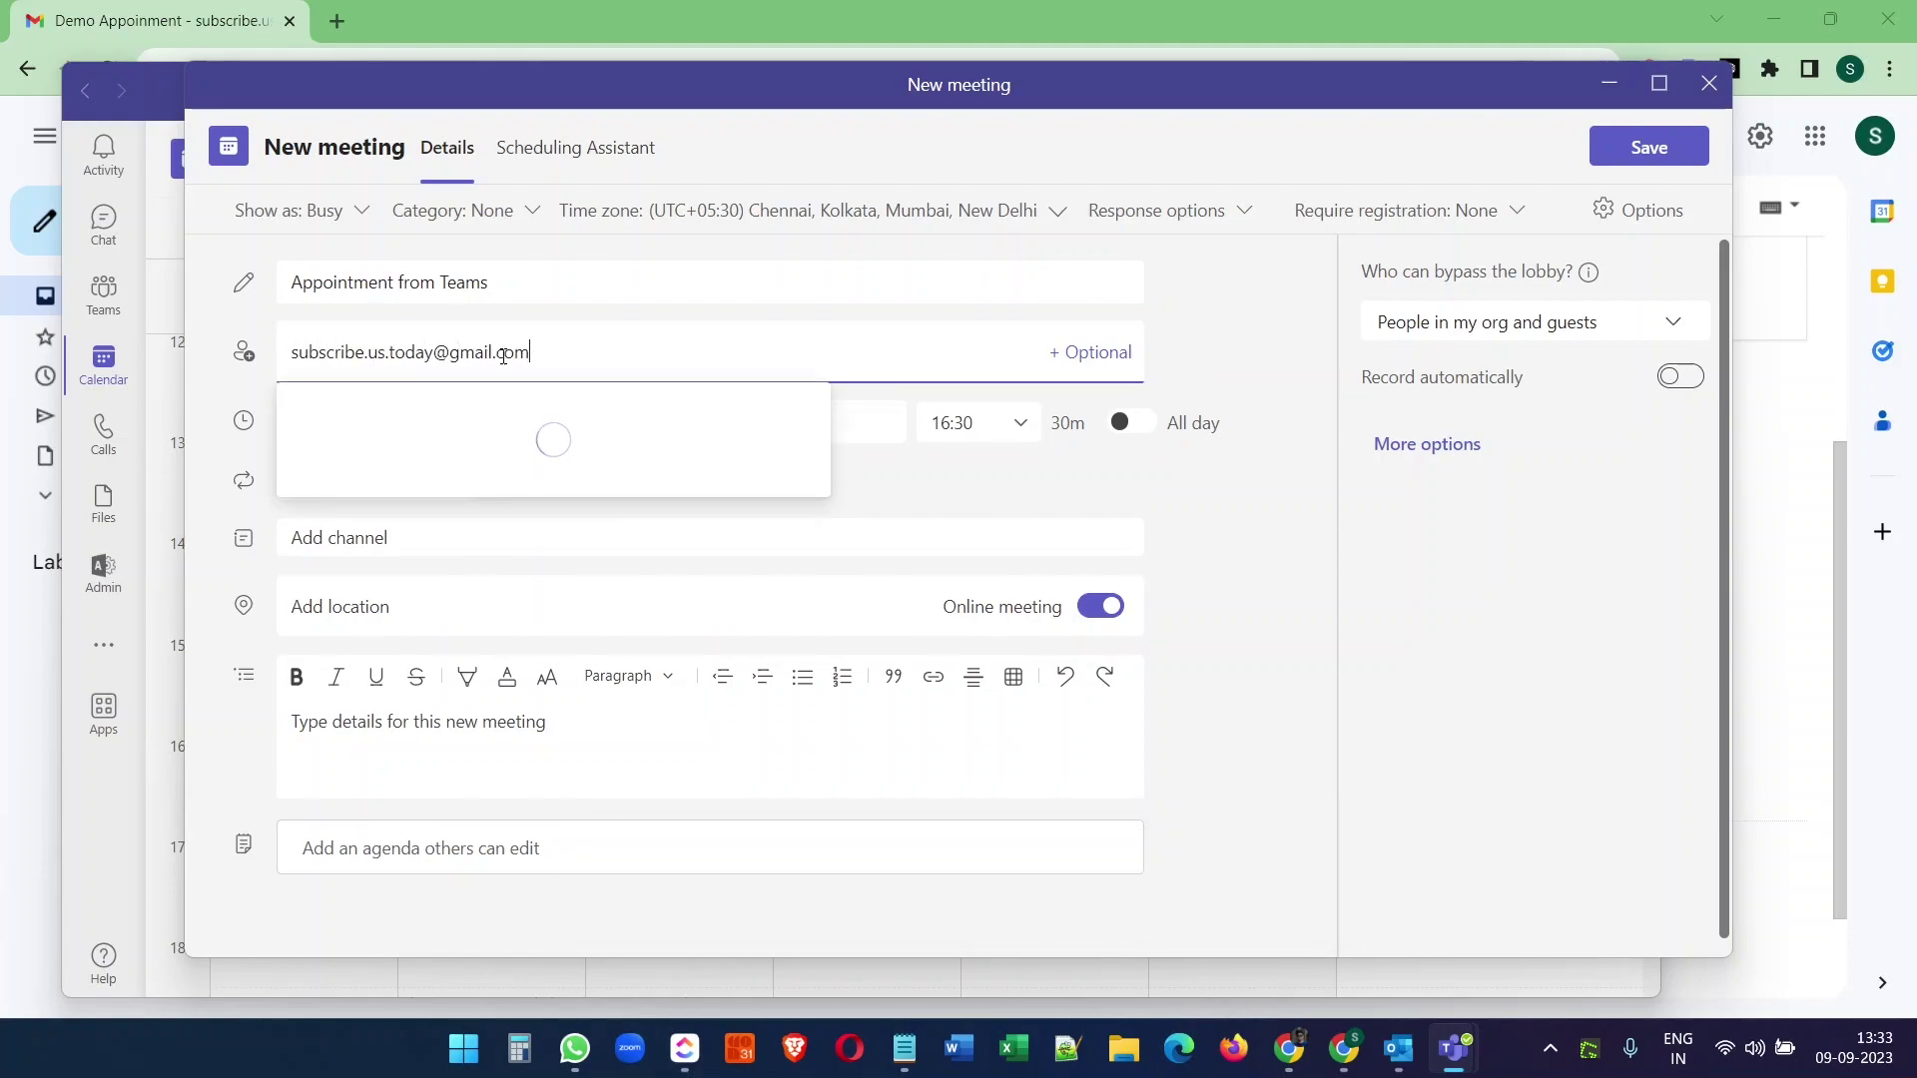
left_click(501, 423)
left_click(1659, 162)
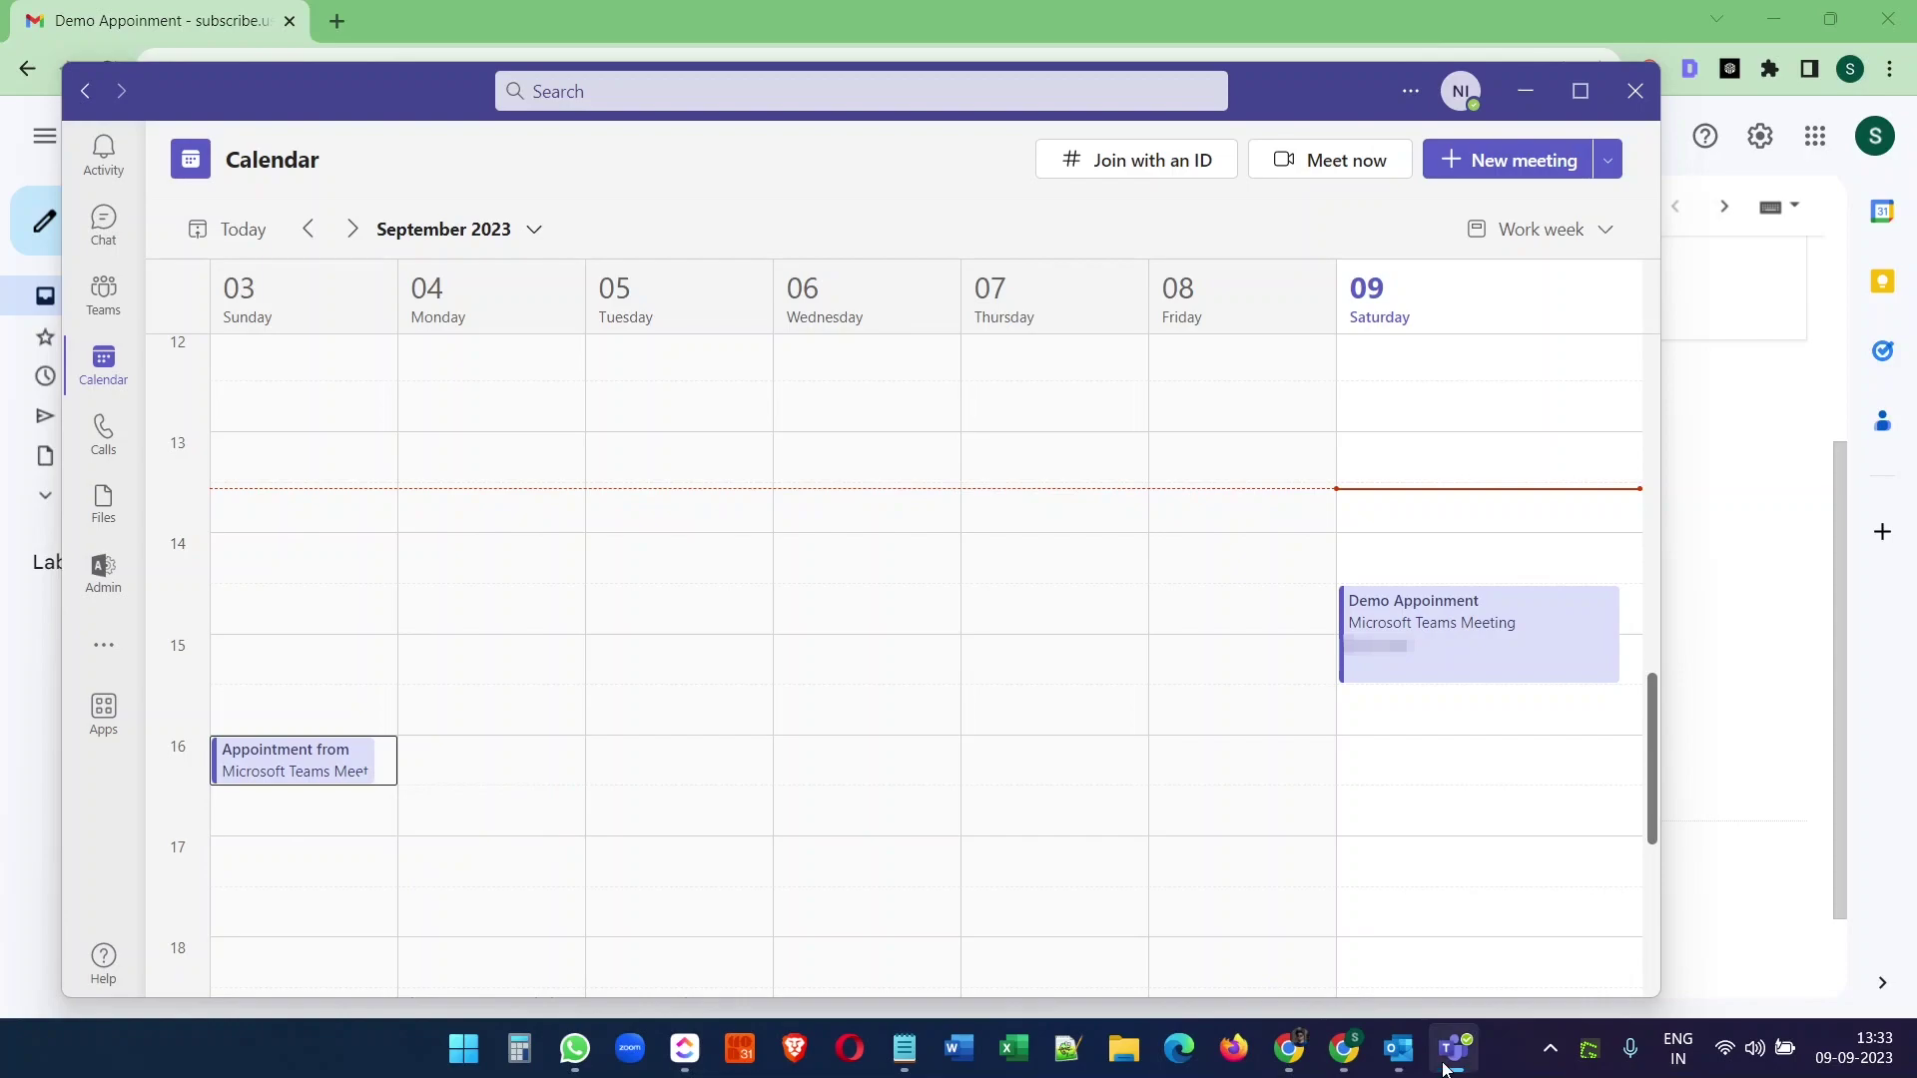
- Back in Outlook, preview the 3 September Teams meeting and select 12 September
left_click(1401, 1050)
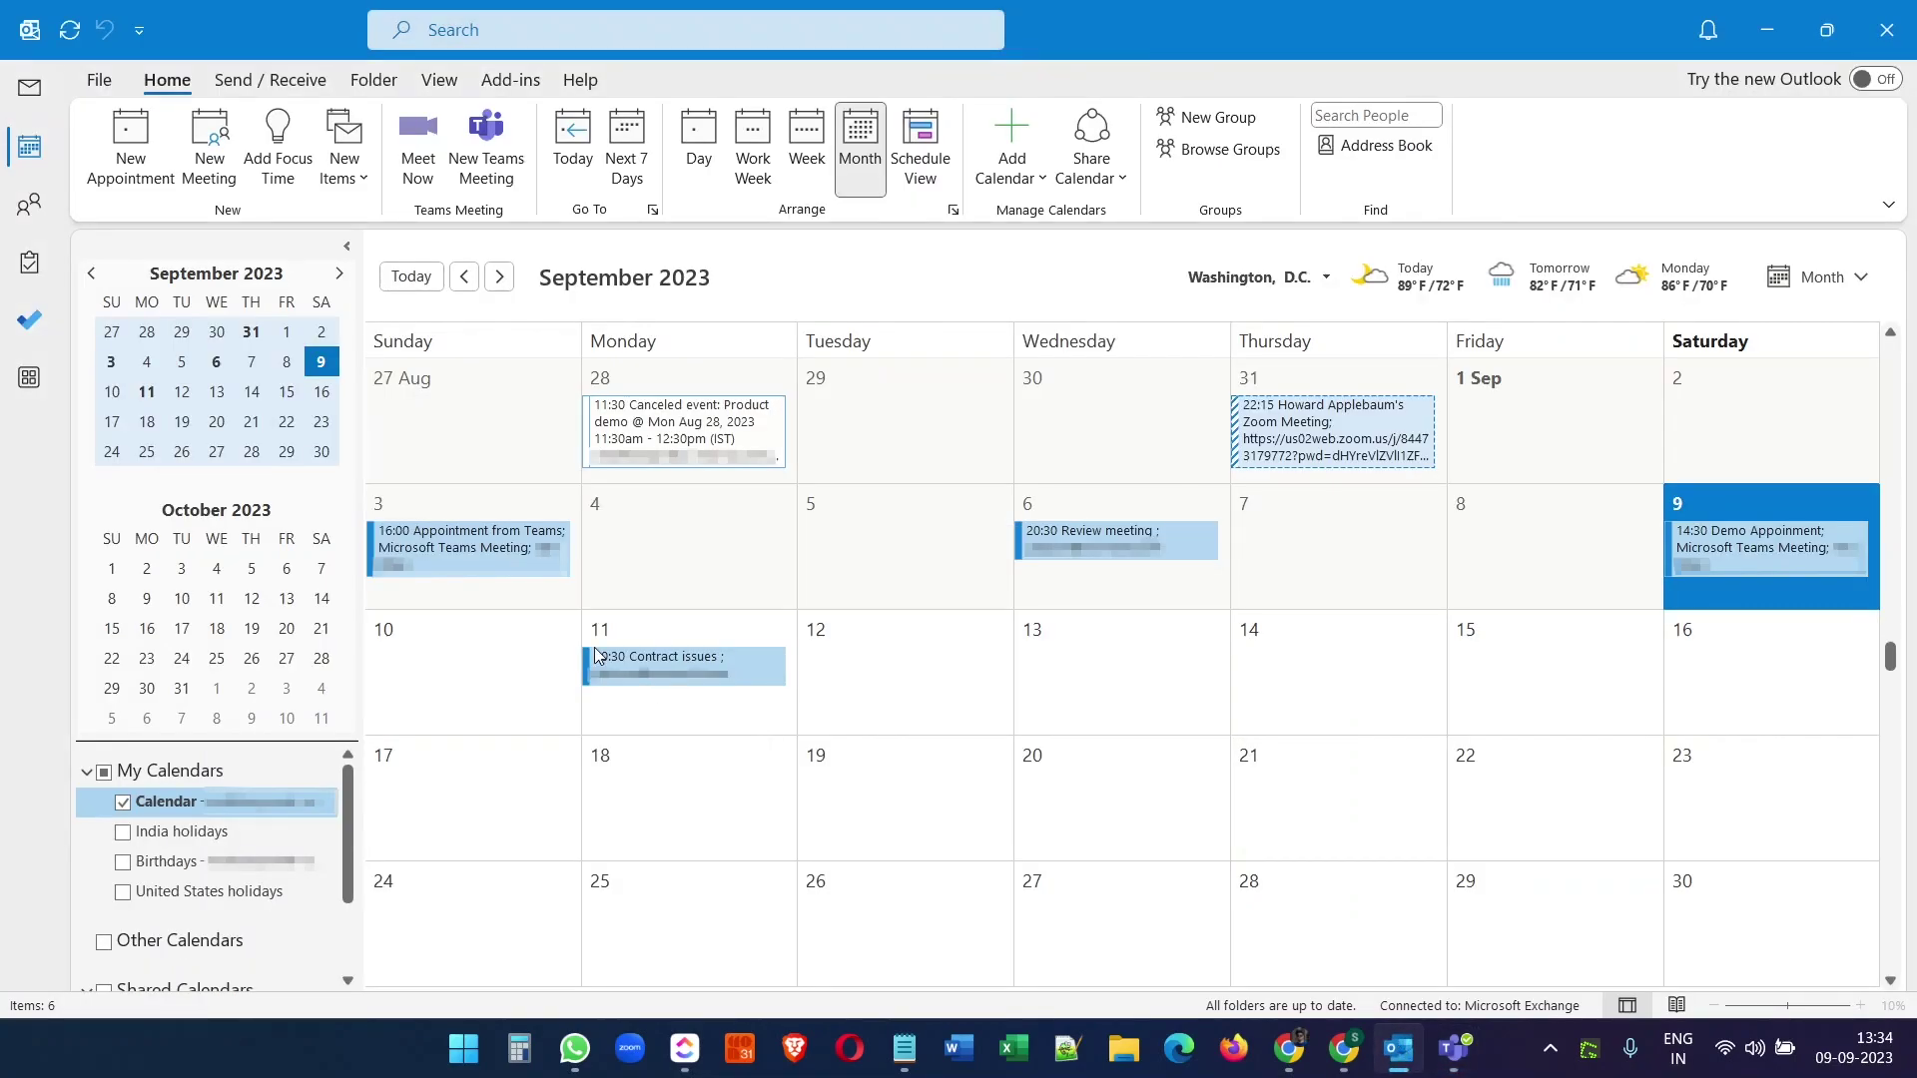
mouse_move(504, 555)
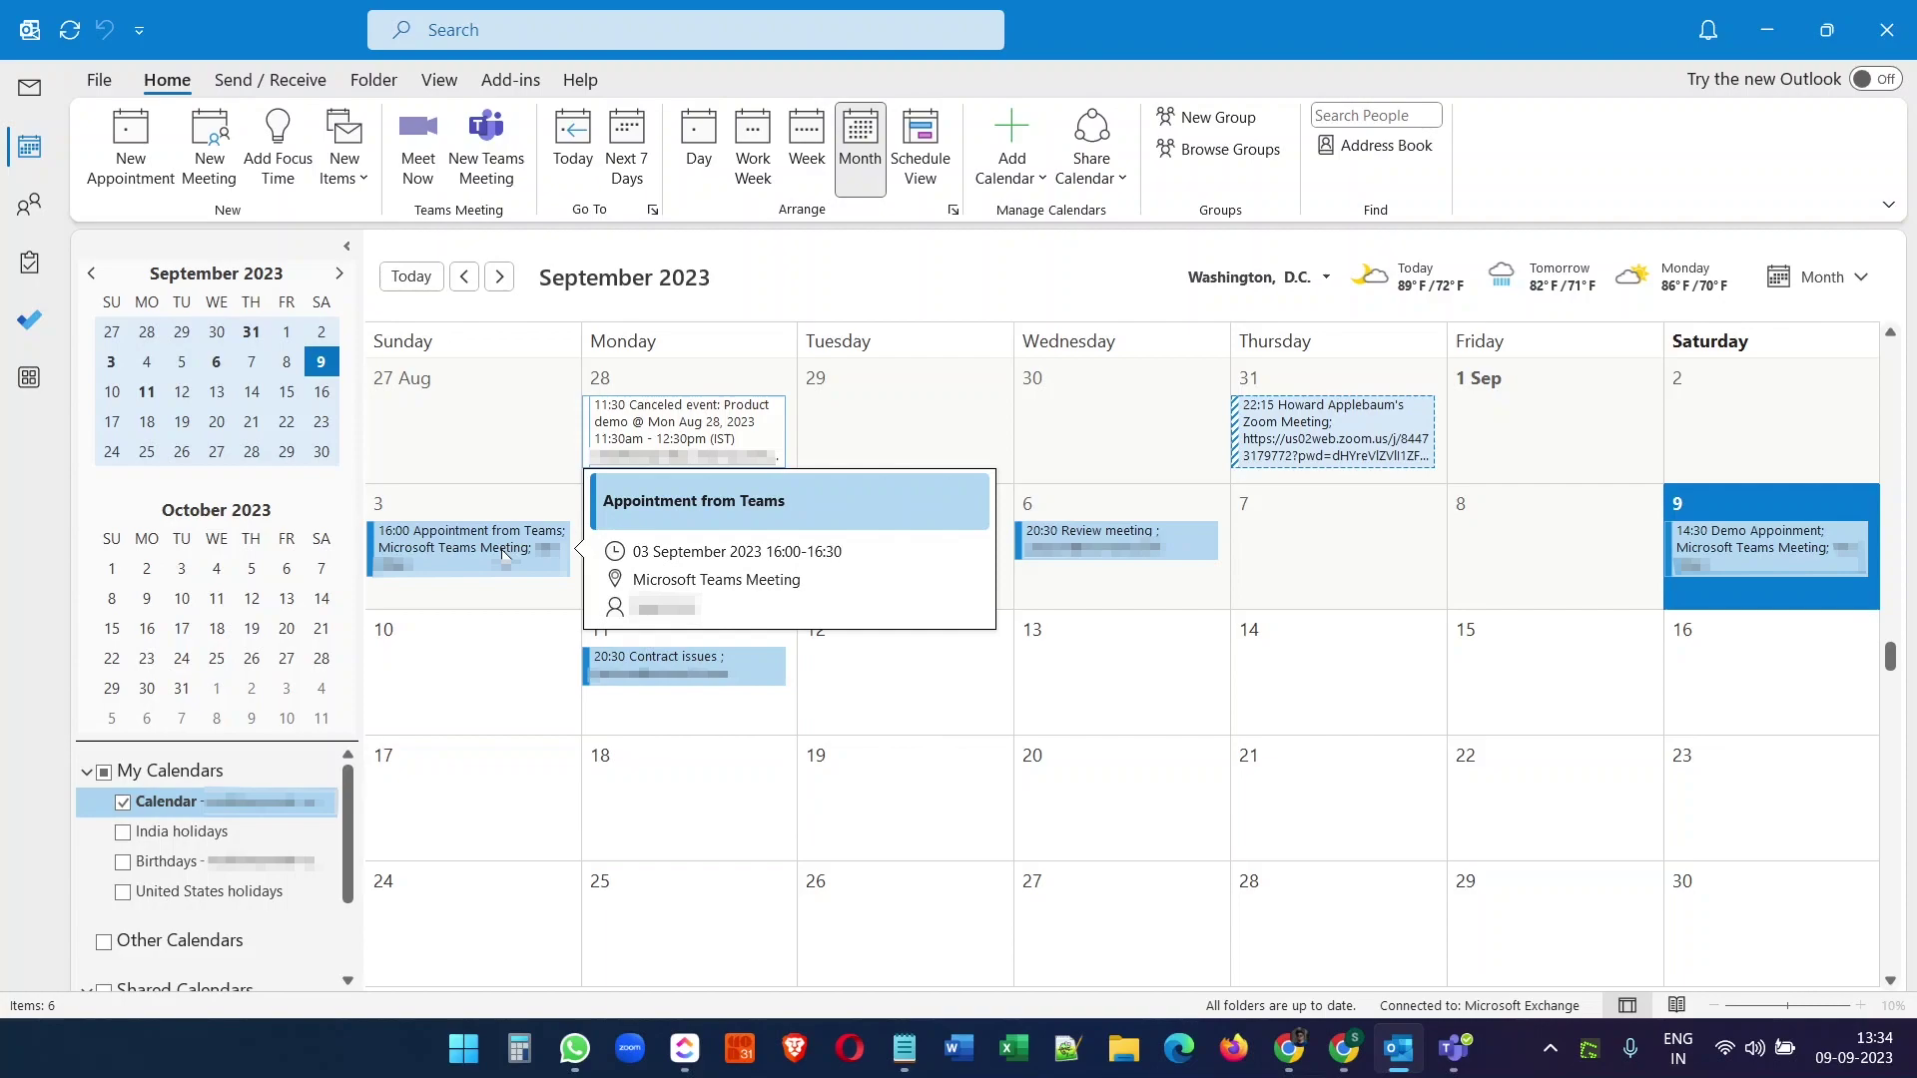
left_click(888, 709)
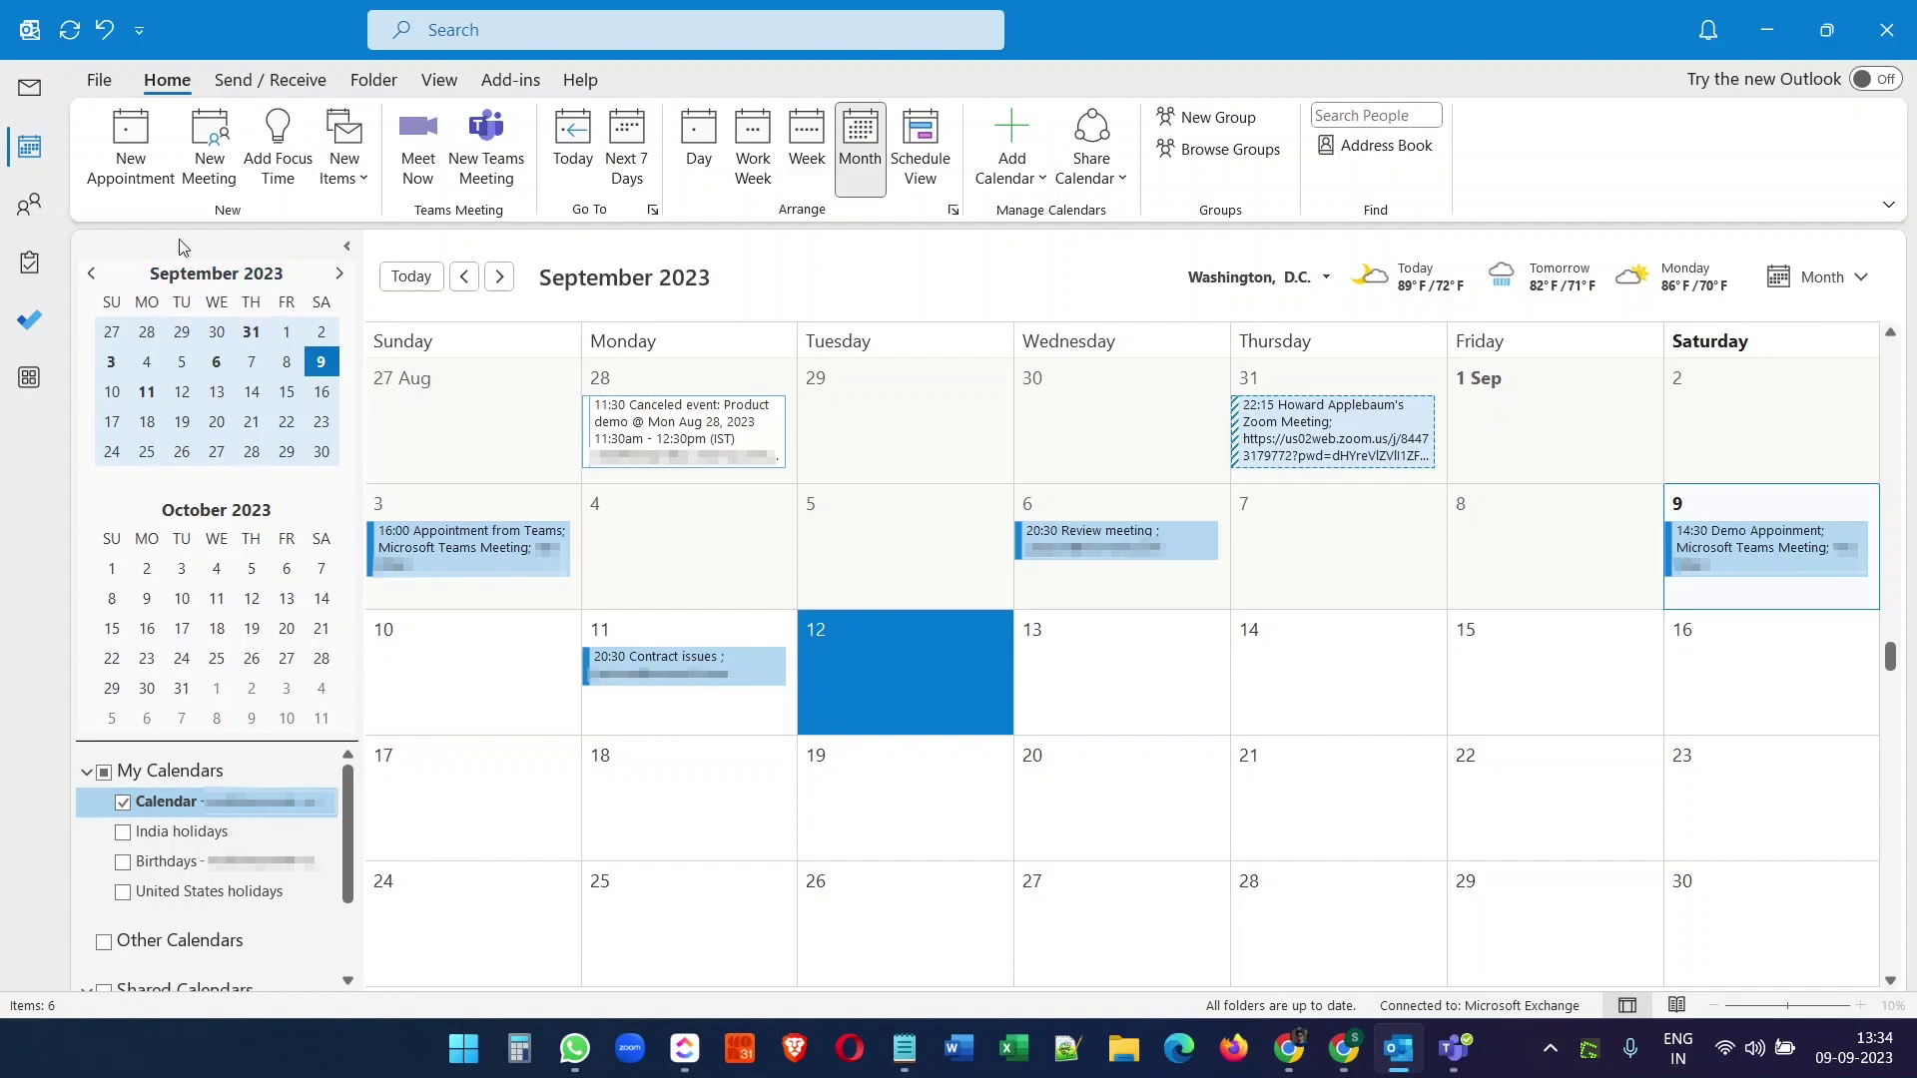
- Create an appointment 'Appointment on Outlook with Zoom meeting' on 12-09-2023 starting 16:00
left_click(131, 150)
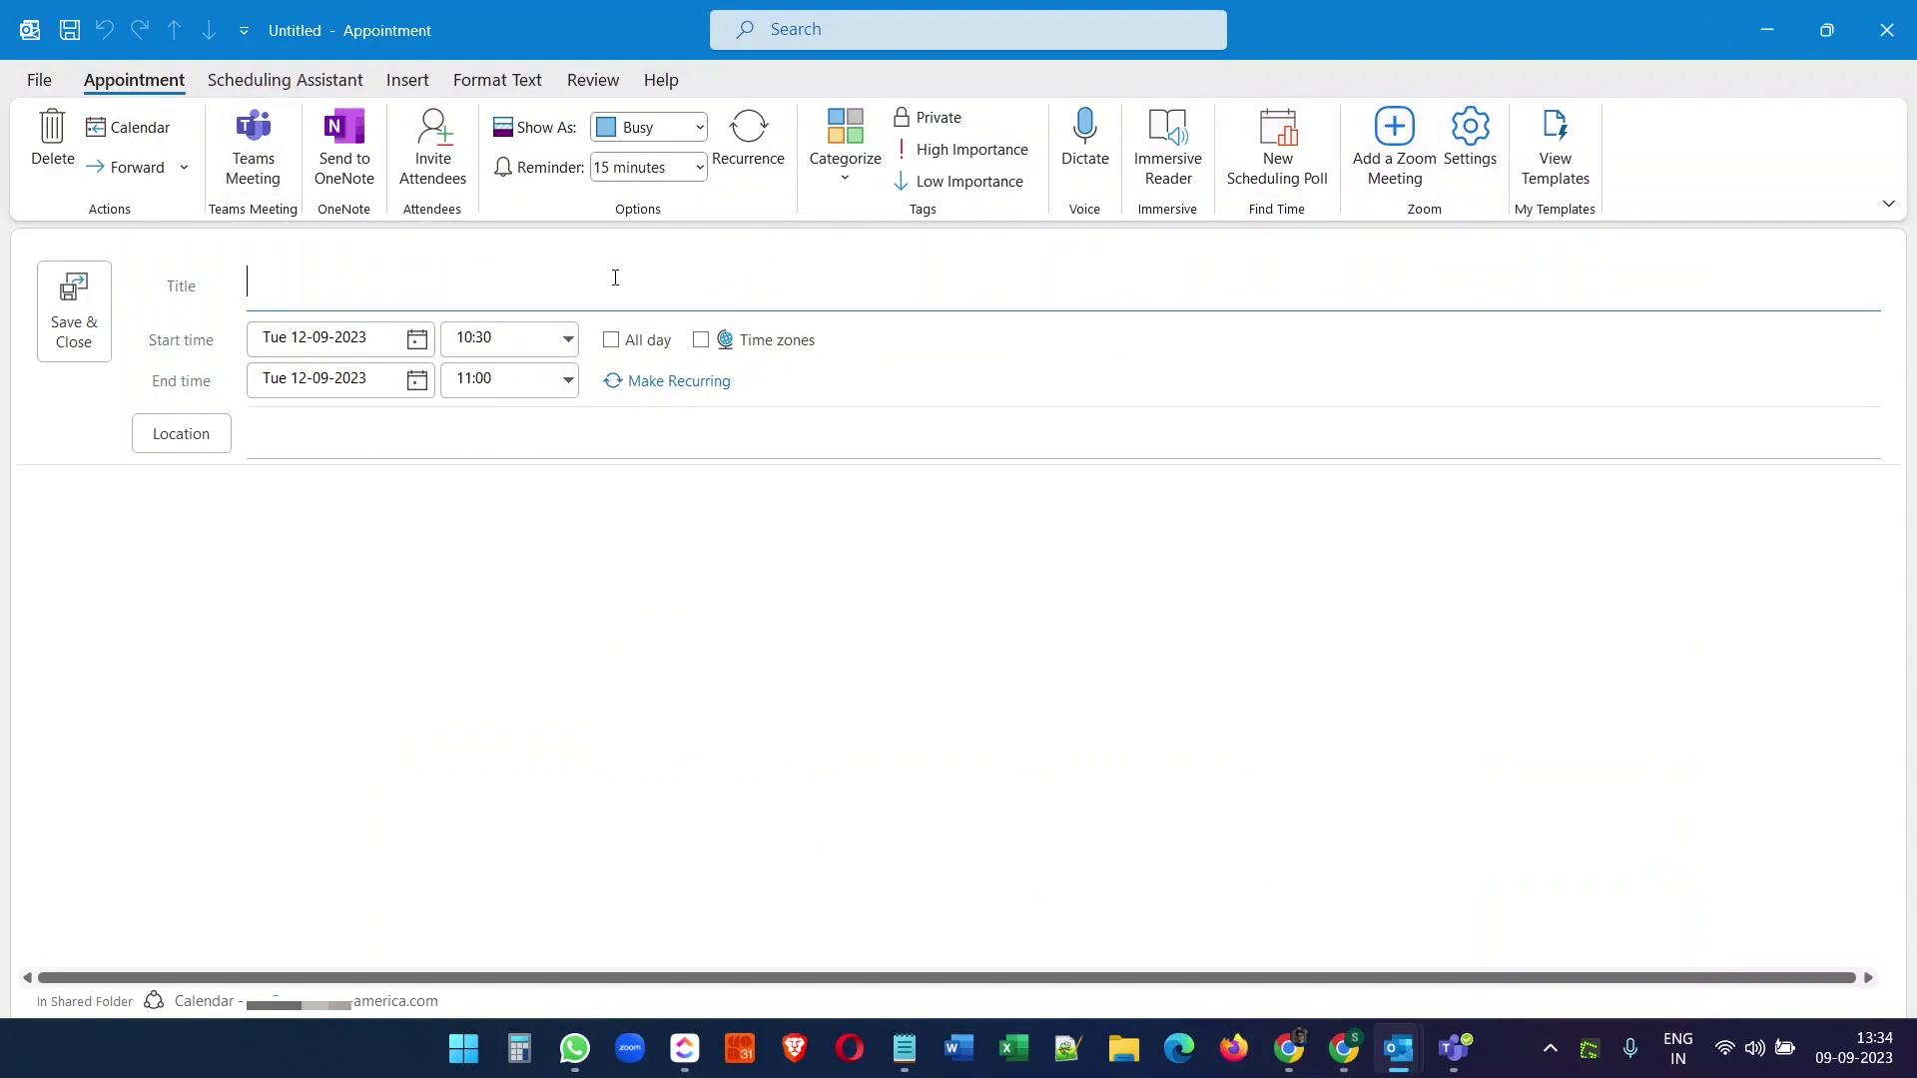
type("Appoi")
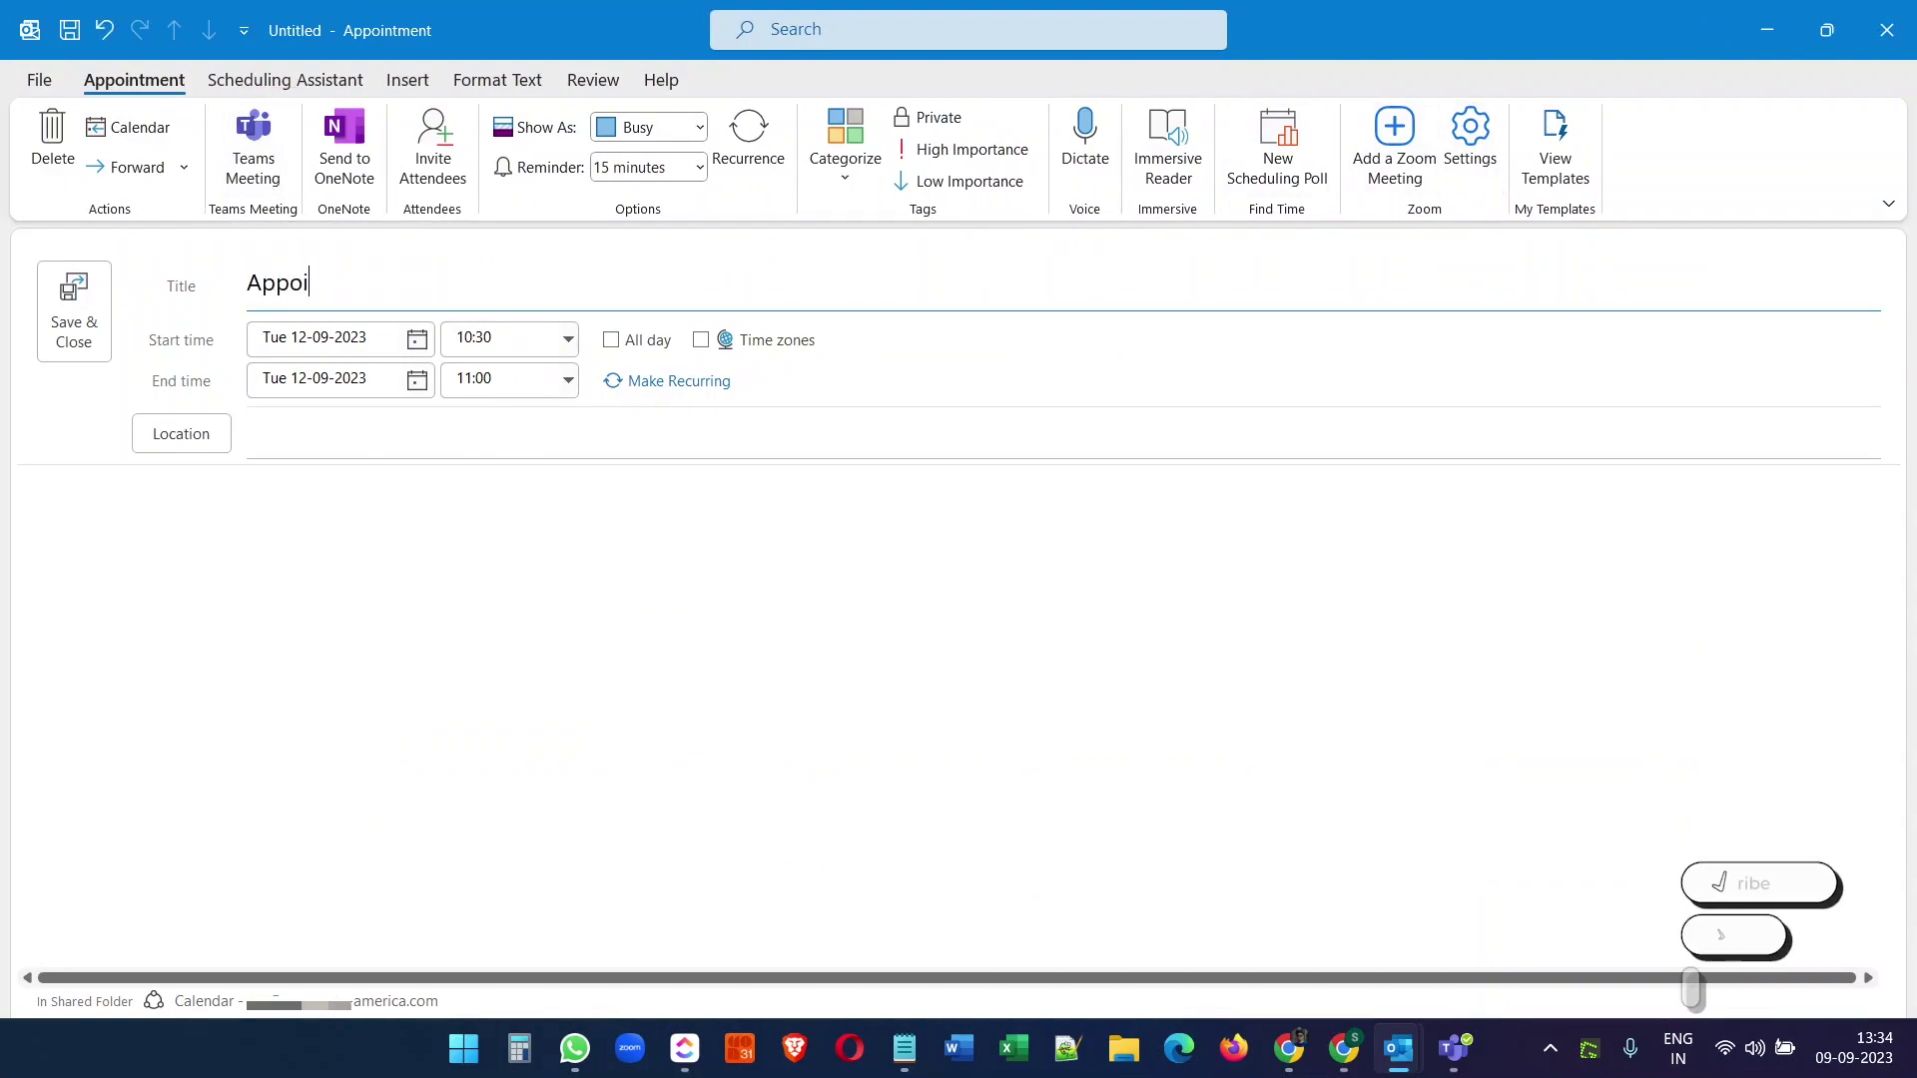
type("ntment on Outlook with Zoom meeting")
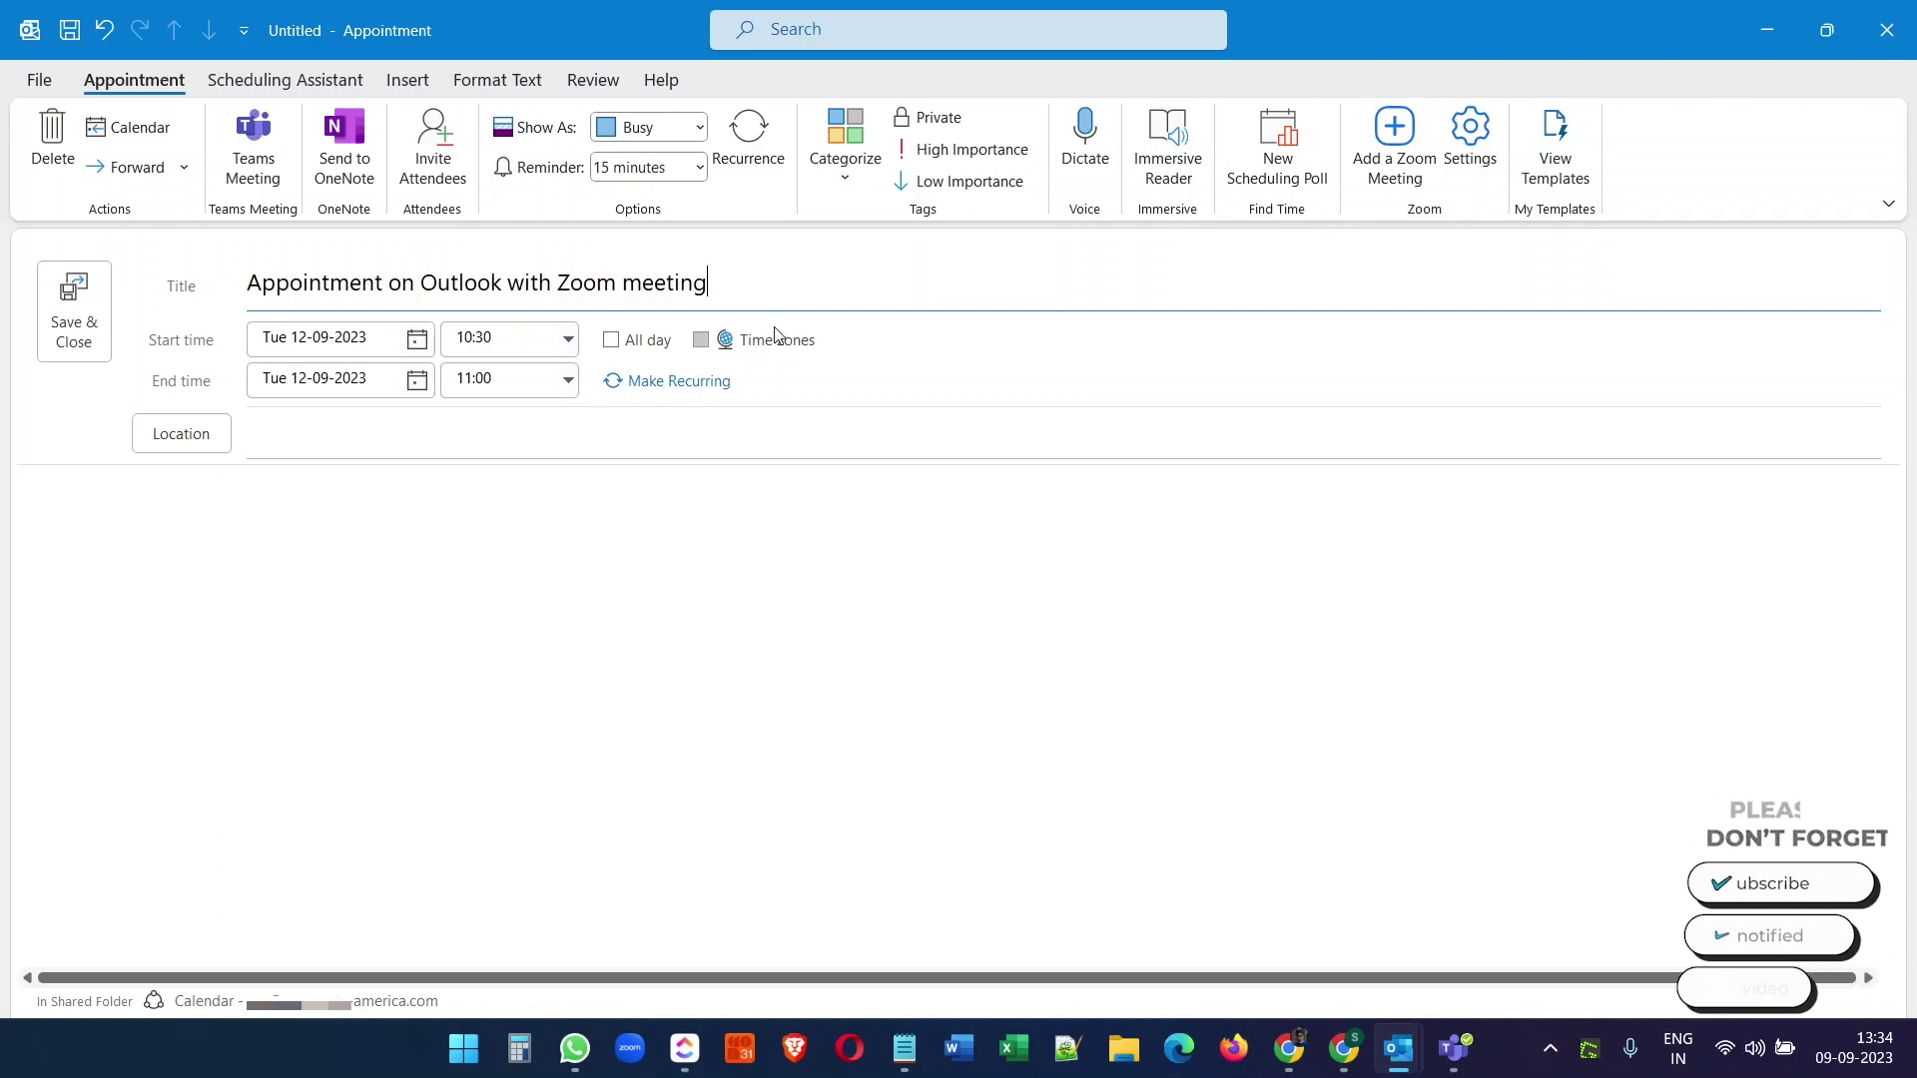
left_click(569, 338)
scroll(504, 449, "down", 2)
left_click(517, 497)
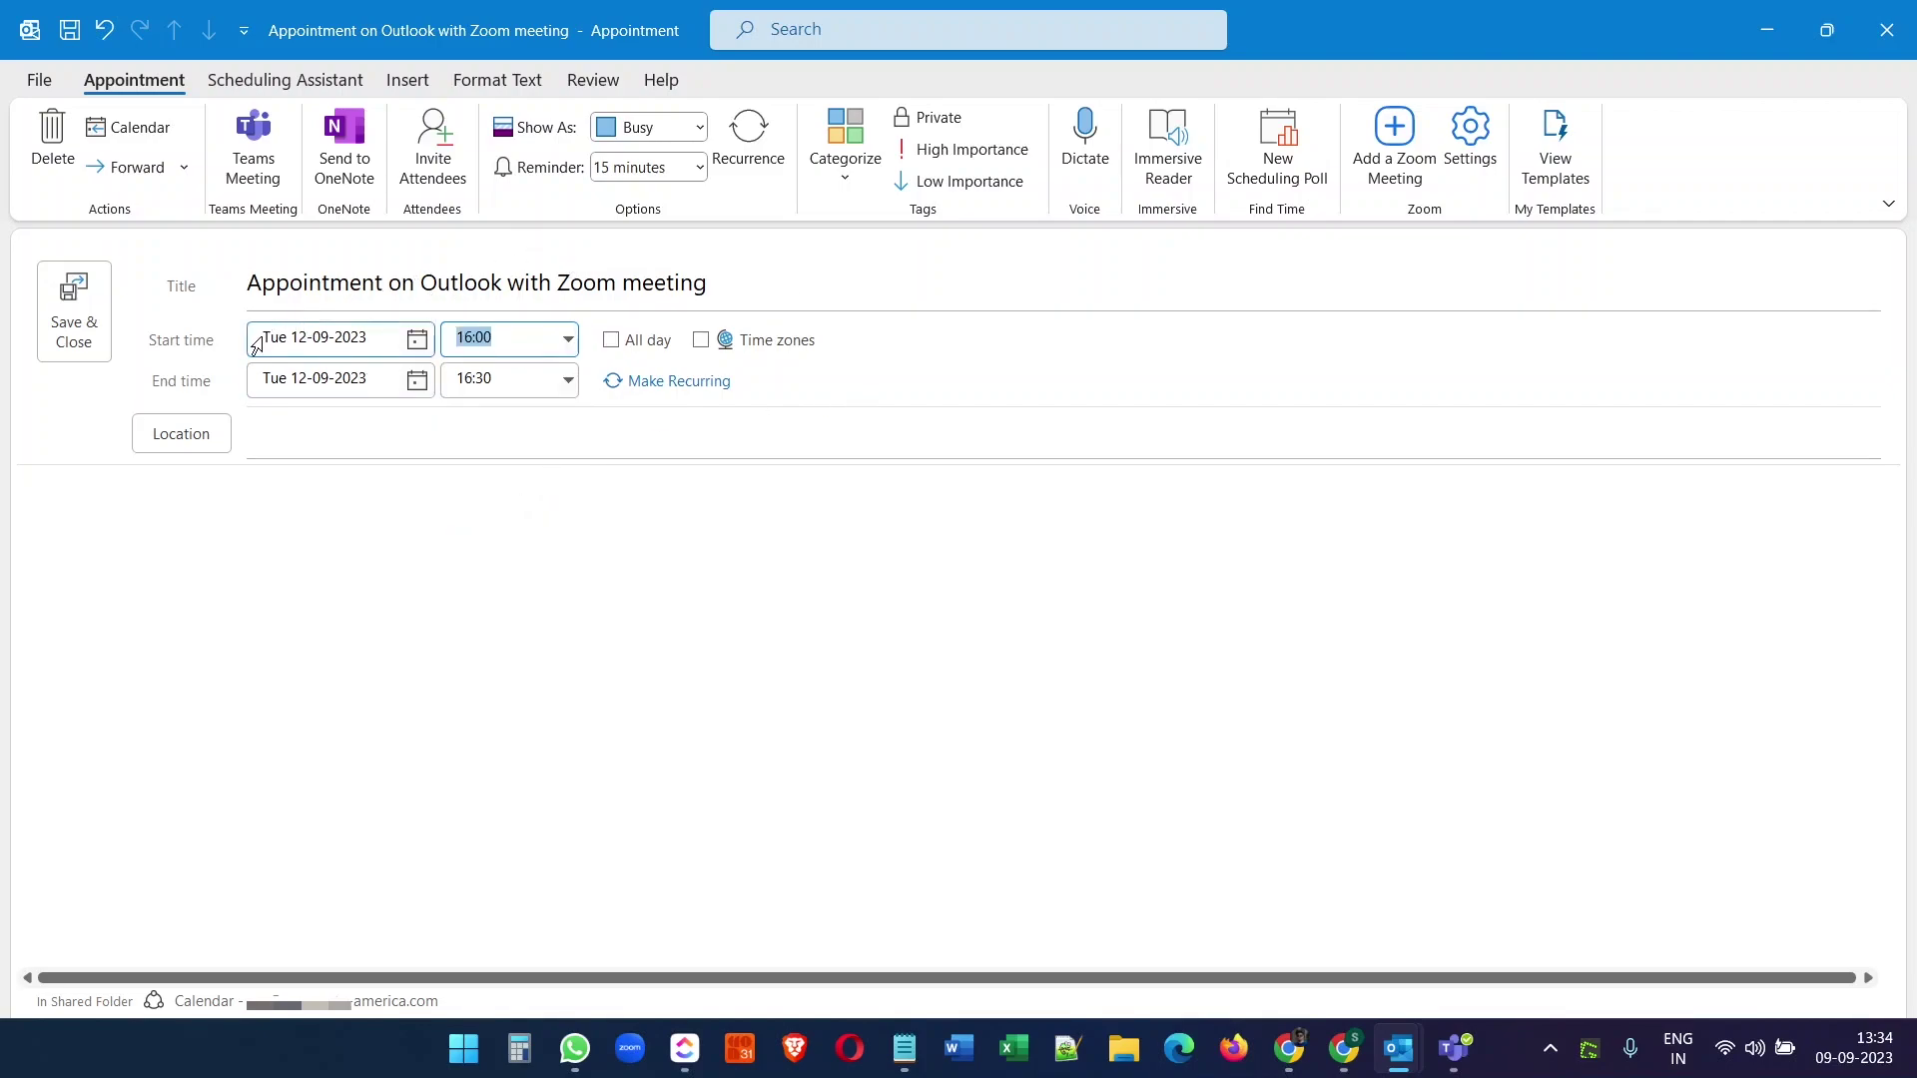
- Add a Zoom meeting, signing in with the Zoom account e-mail and password, staying signed in
left_click(1409, 169)
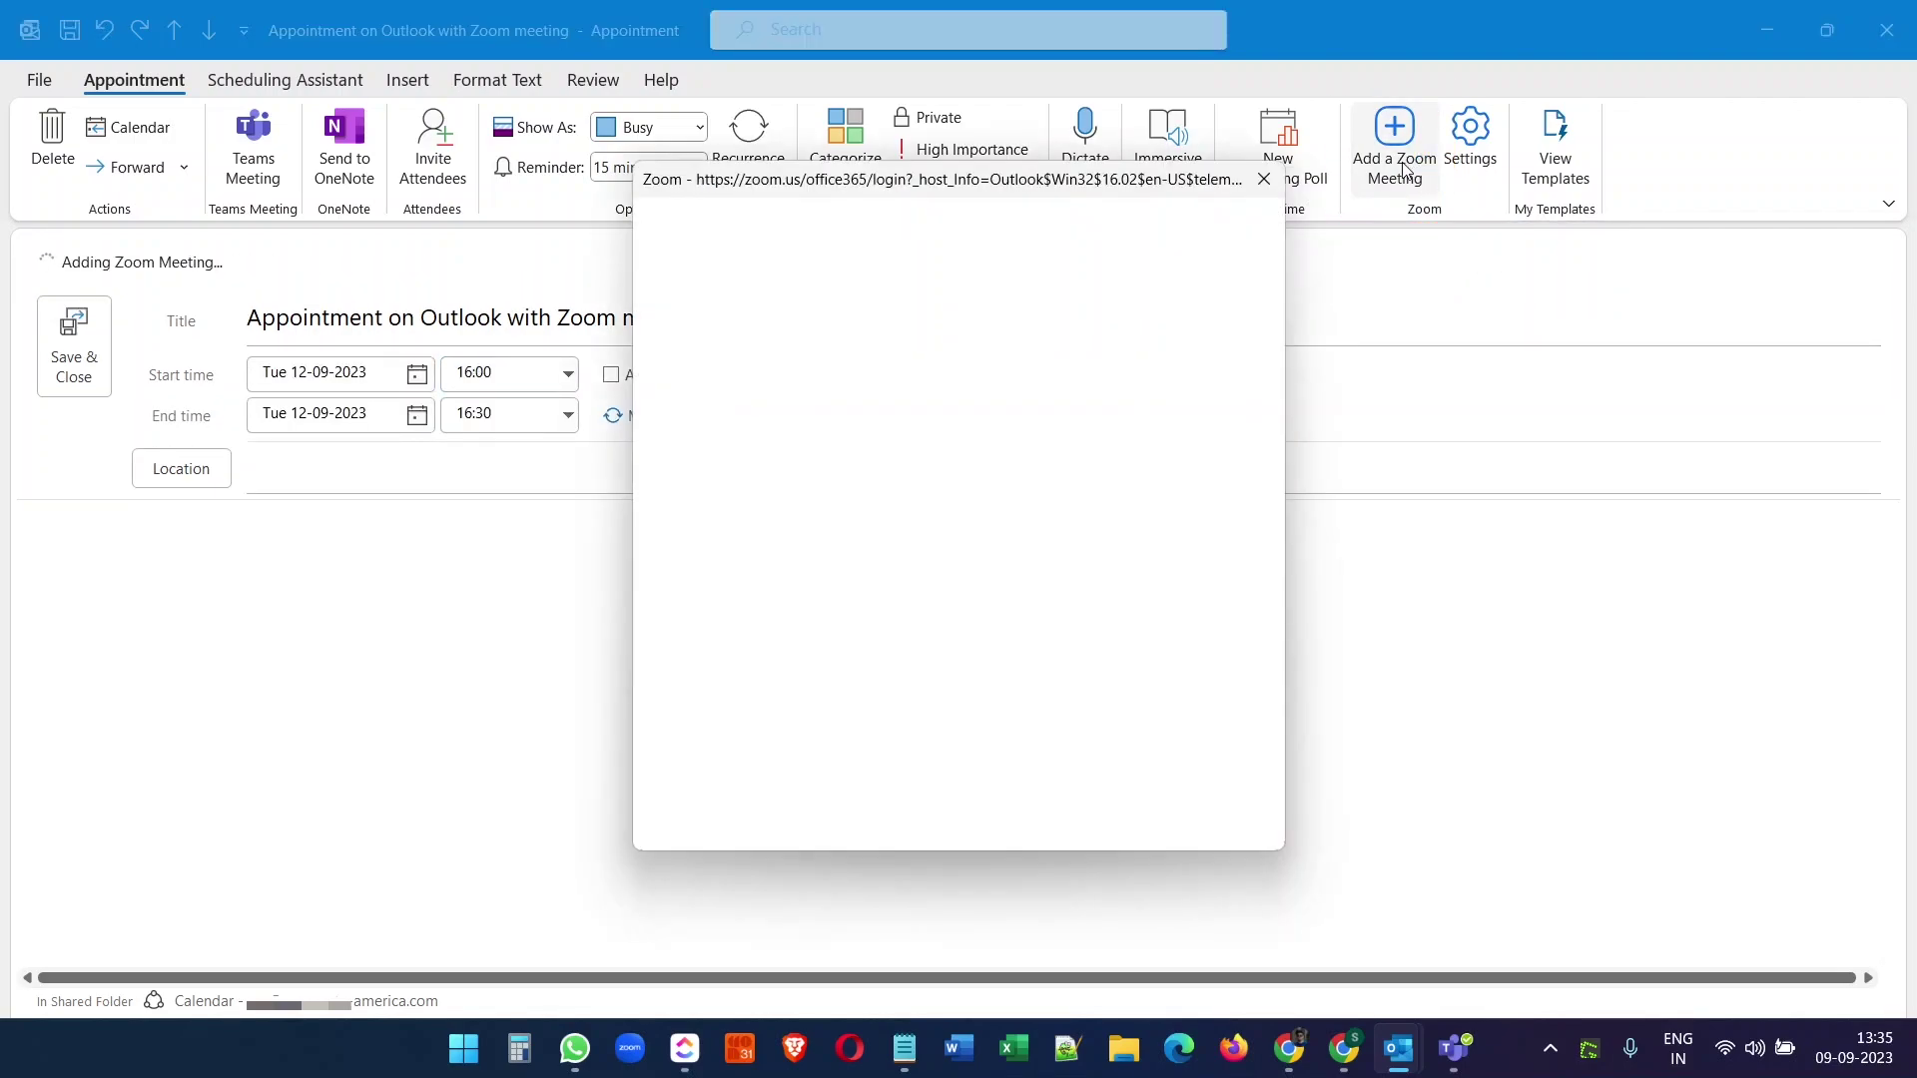
left_click(895, 384)
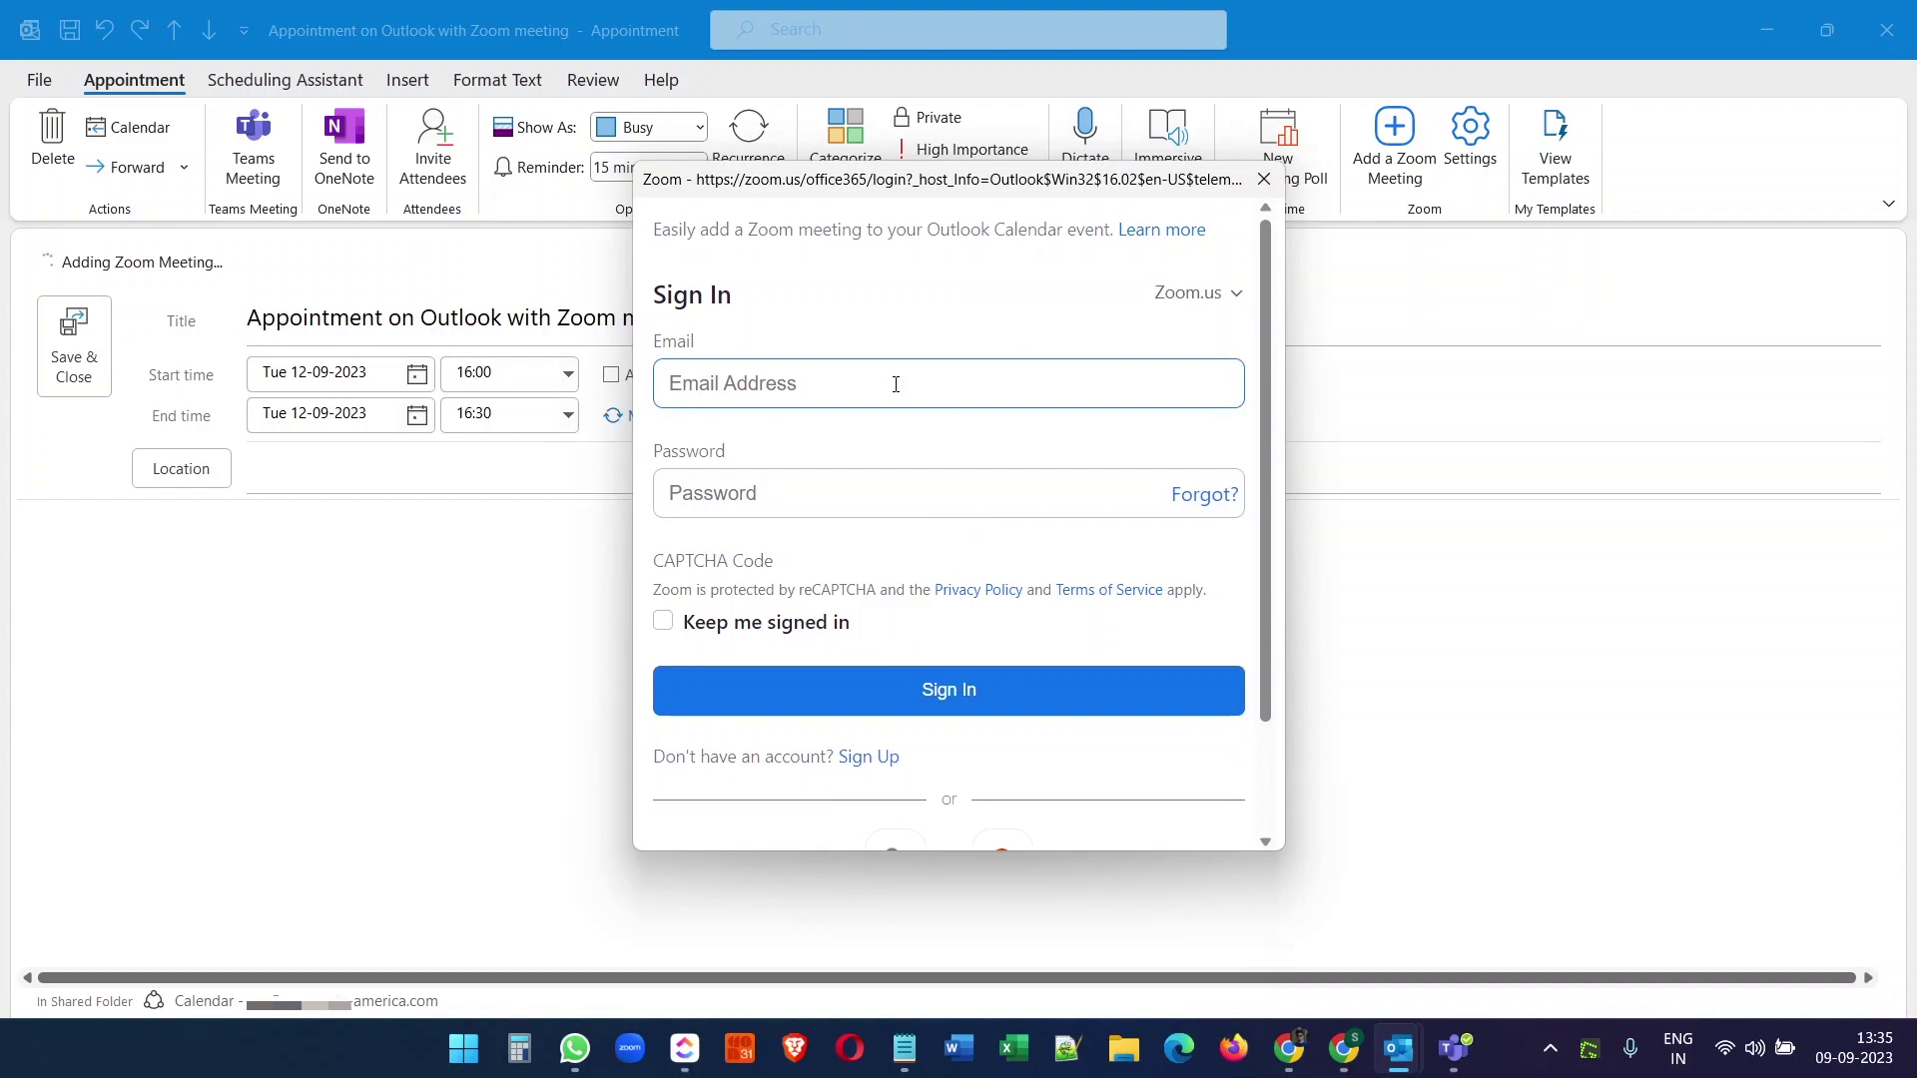
type("[blurred email address]")
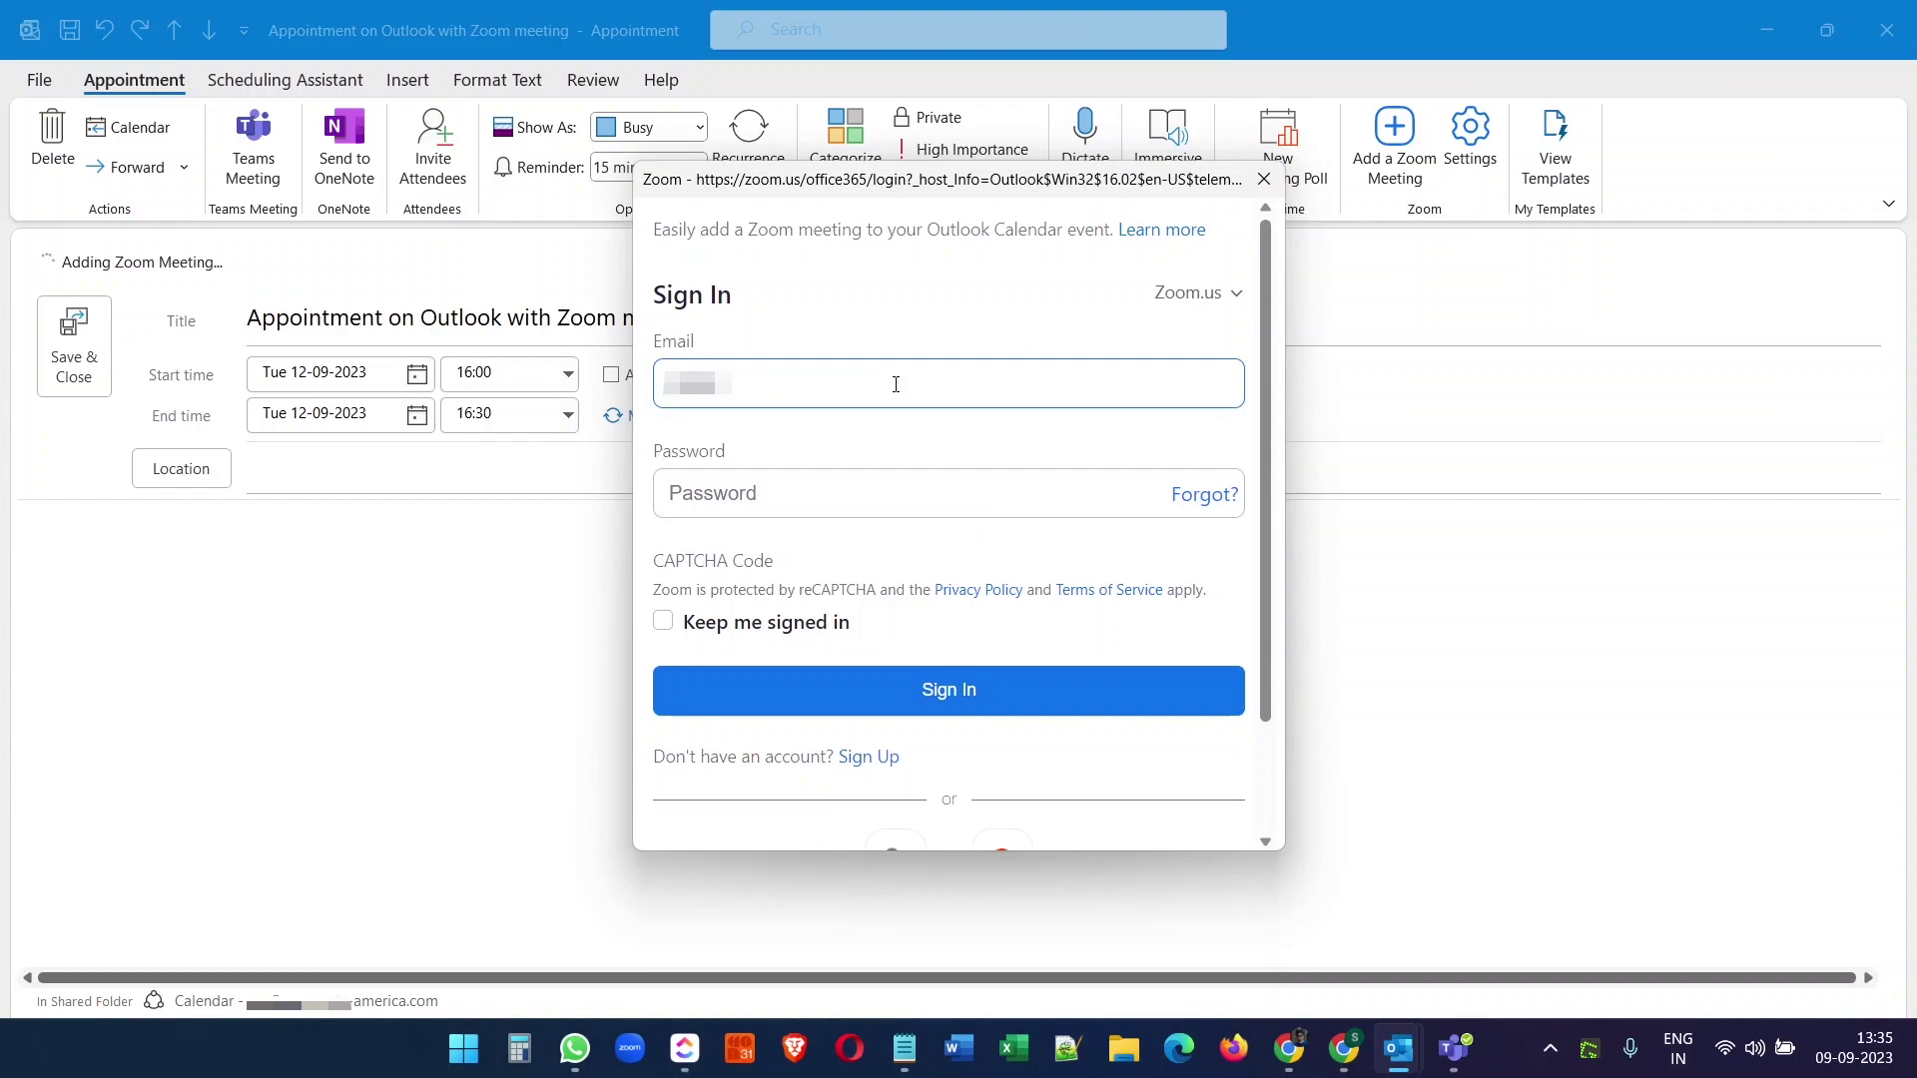
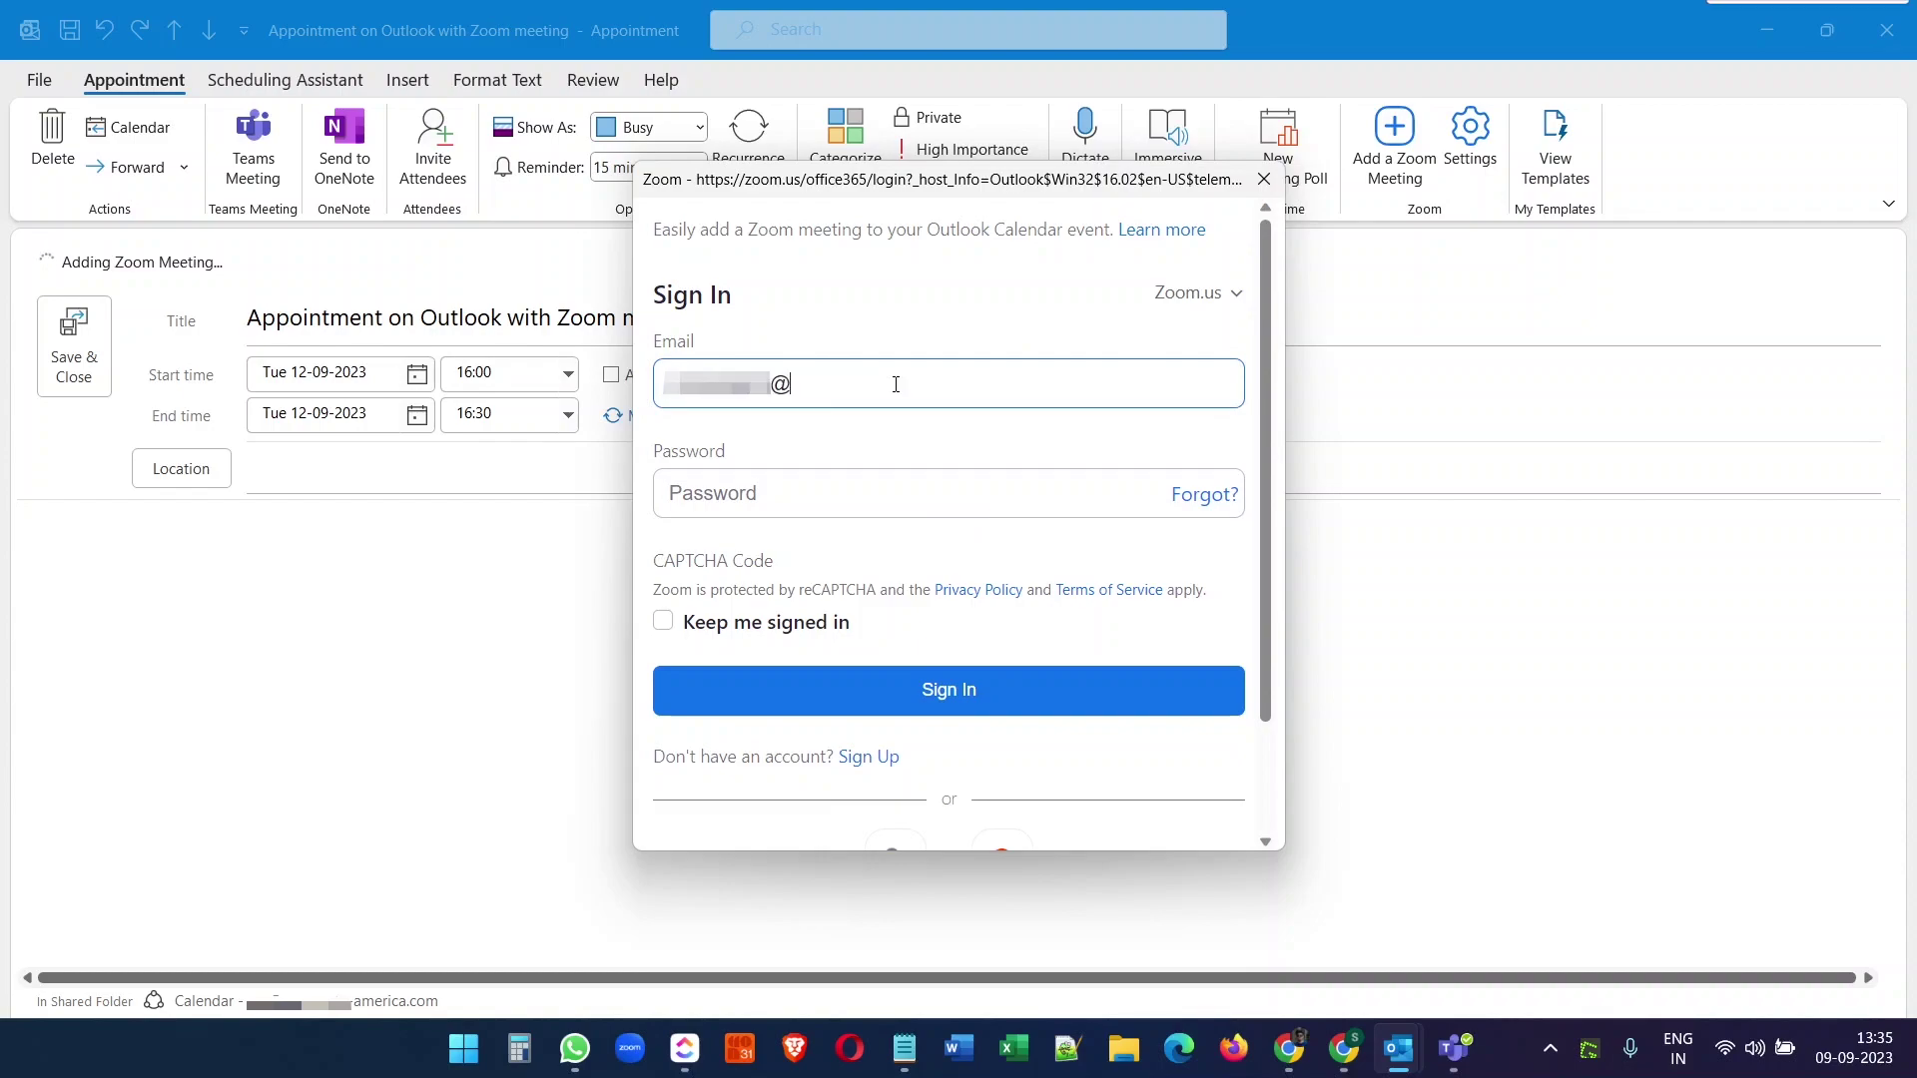
key("Tab")
type("•••••")
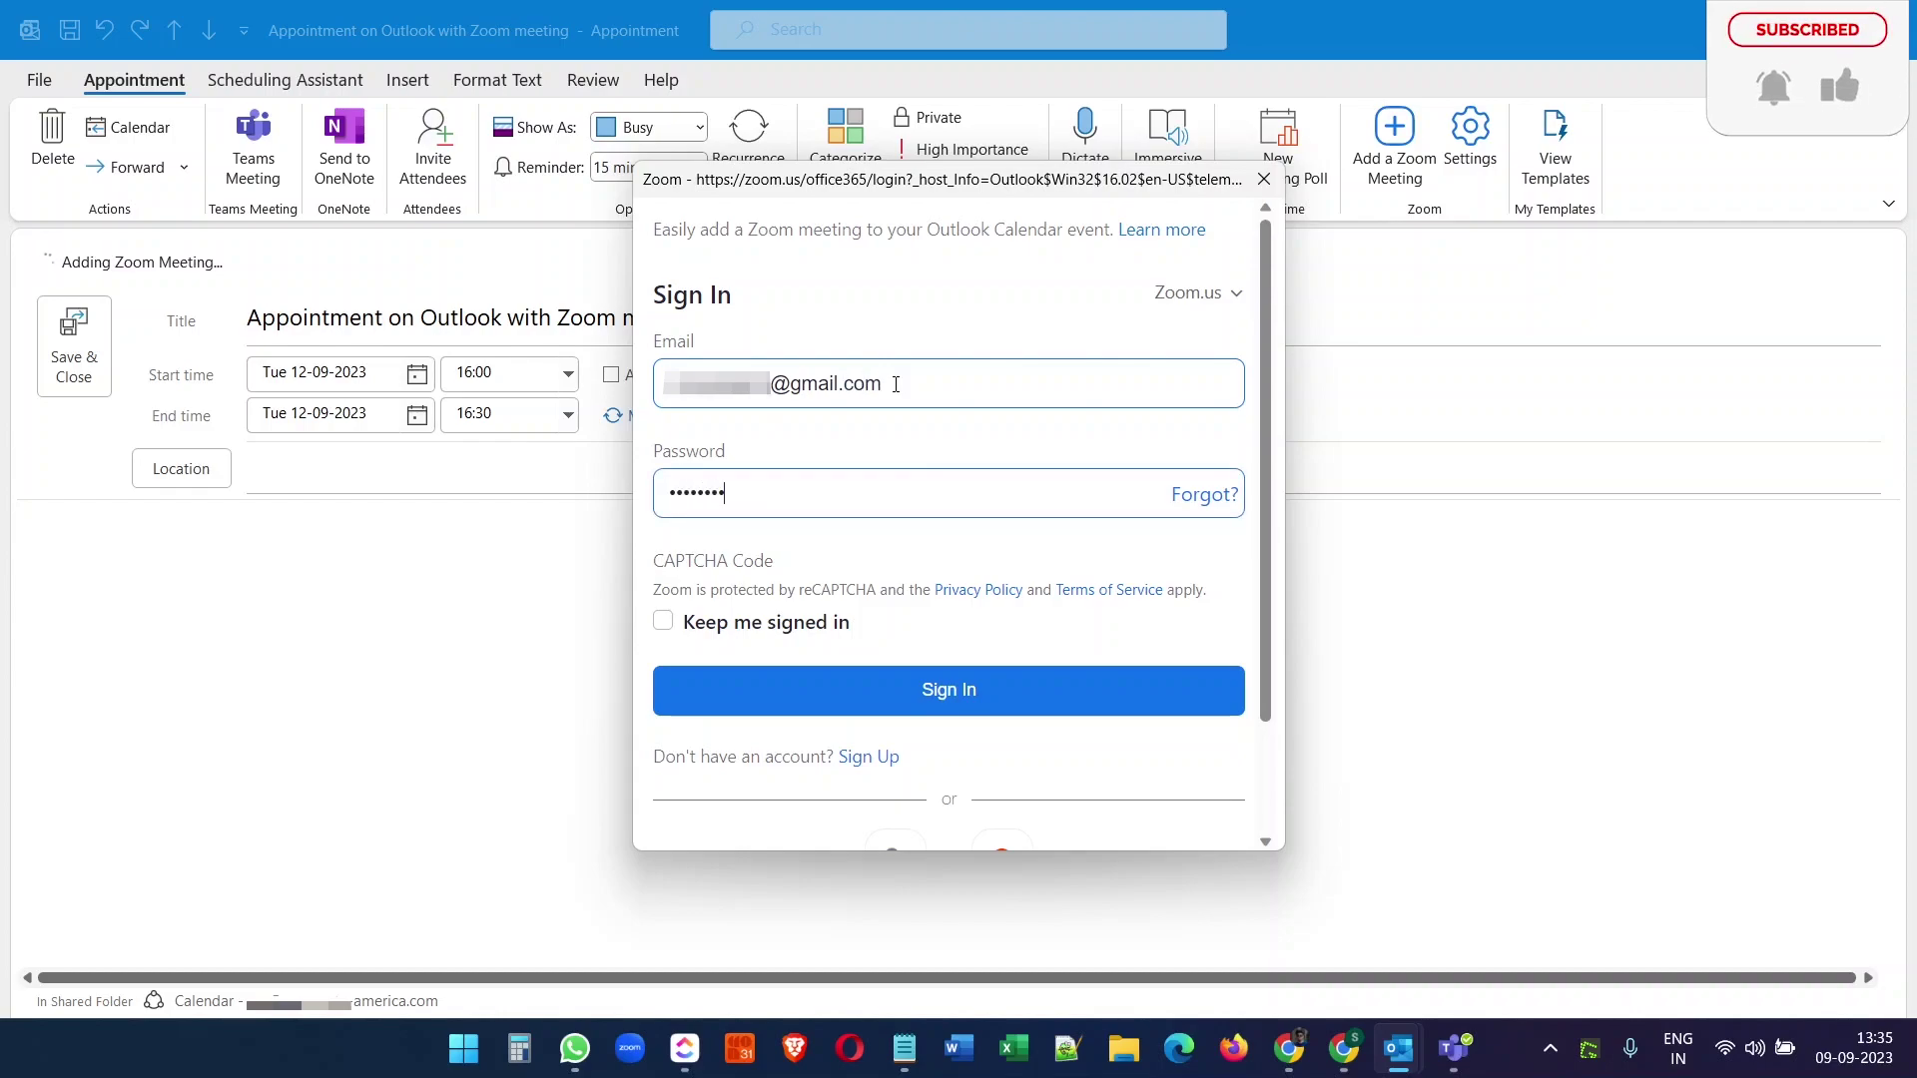
left_click(724, 624)
left_click(949, 691)
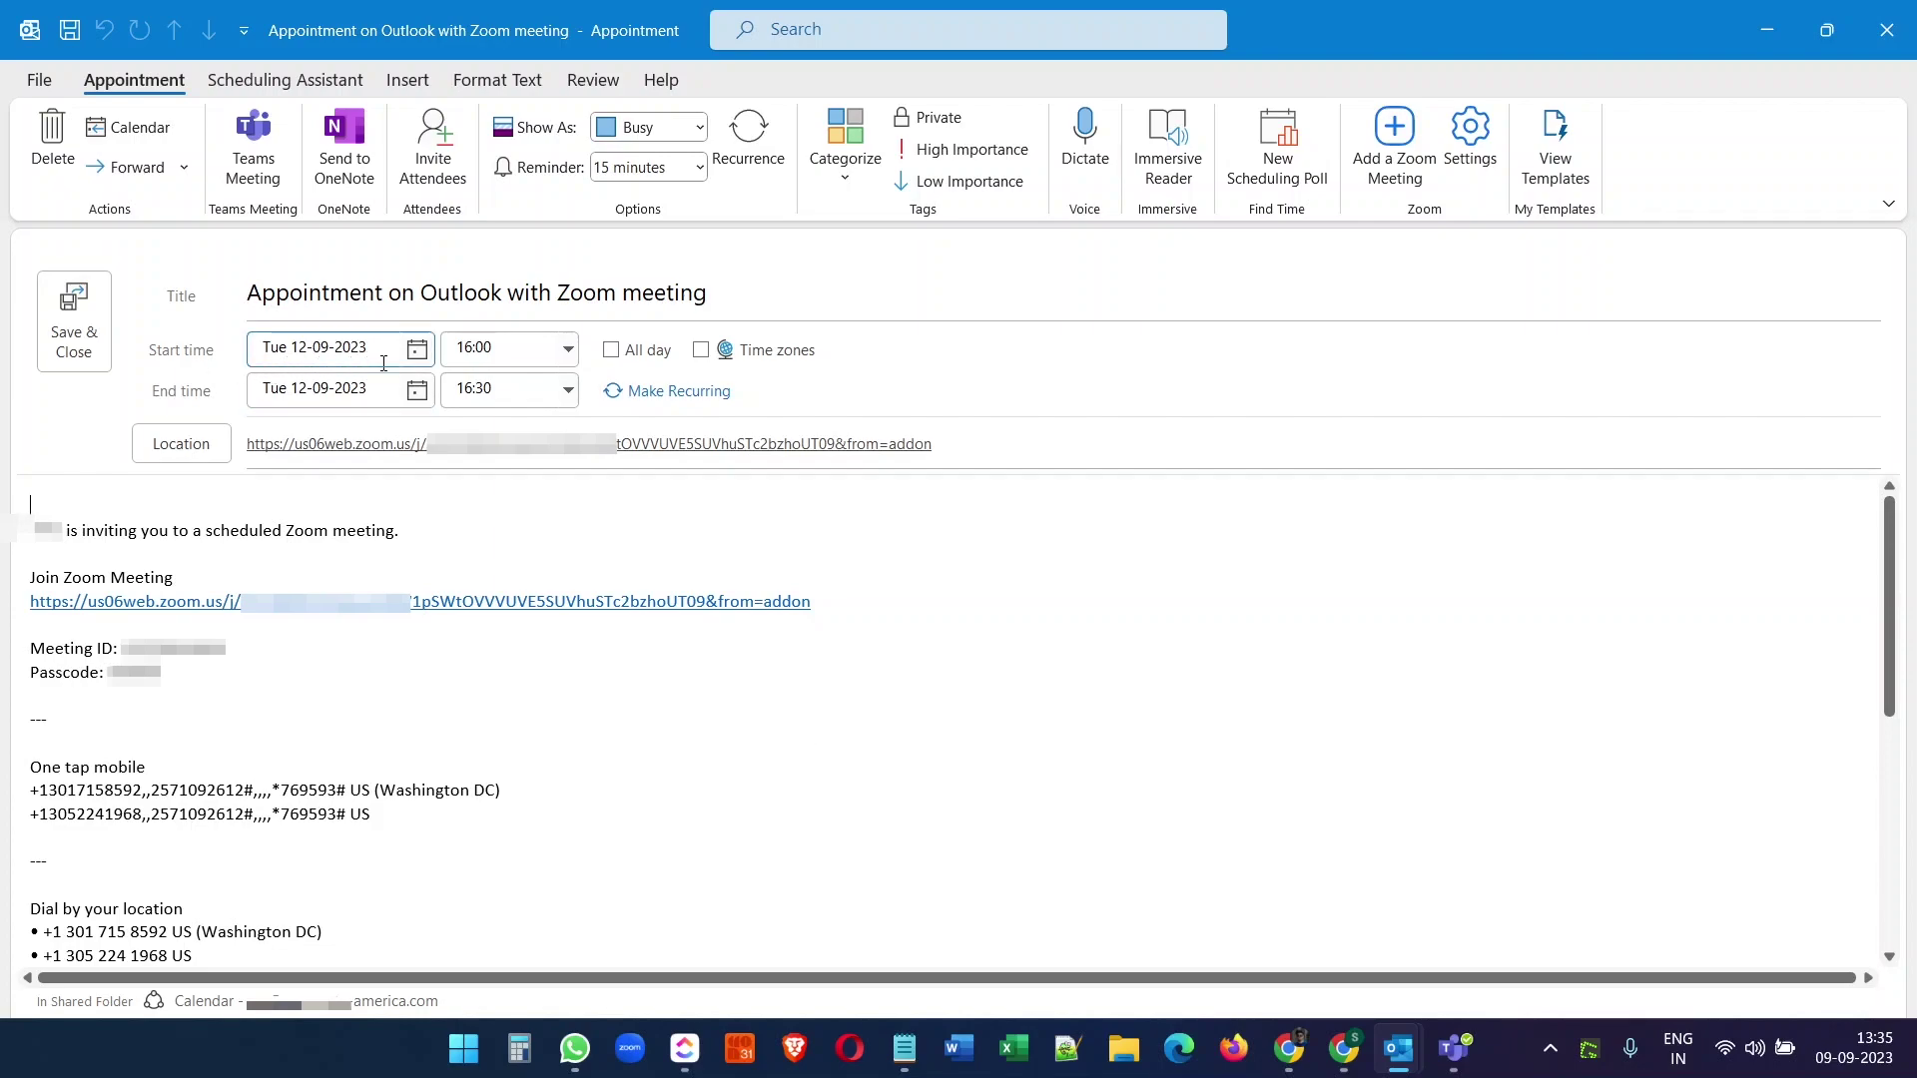
- Invite the Gmail attendee to the Zoom appointment and send the invitation
scroll(559, 639, "down", 5)
scroll(549, 649, "up", 5)
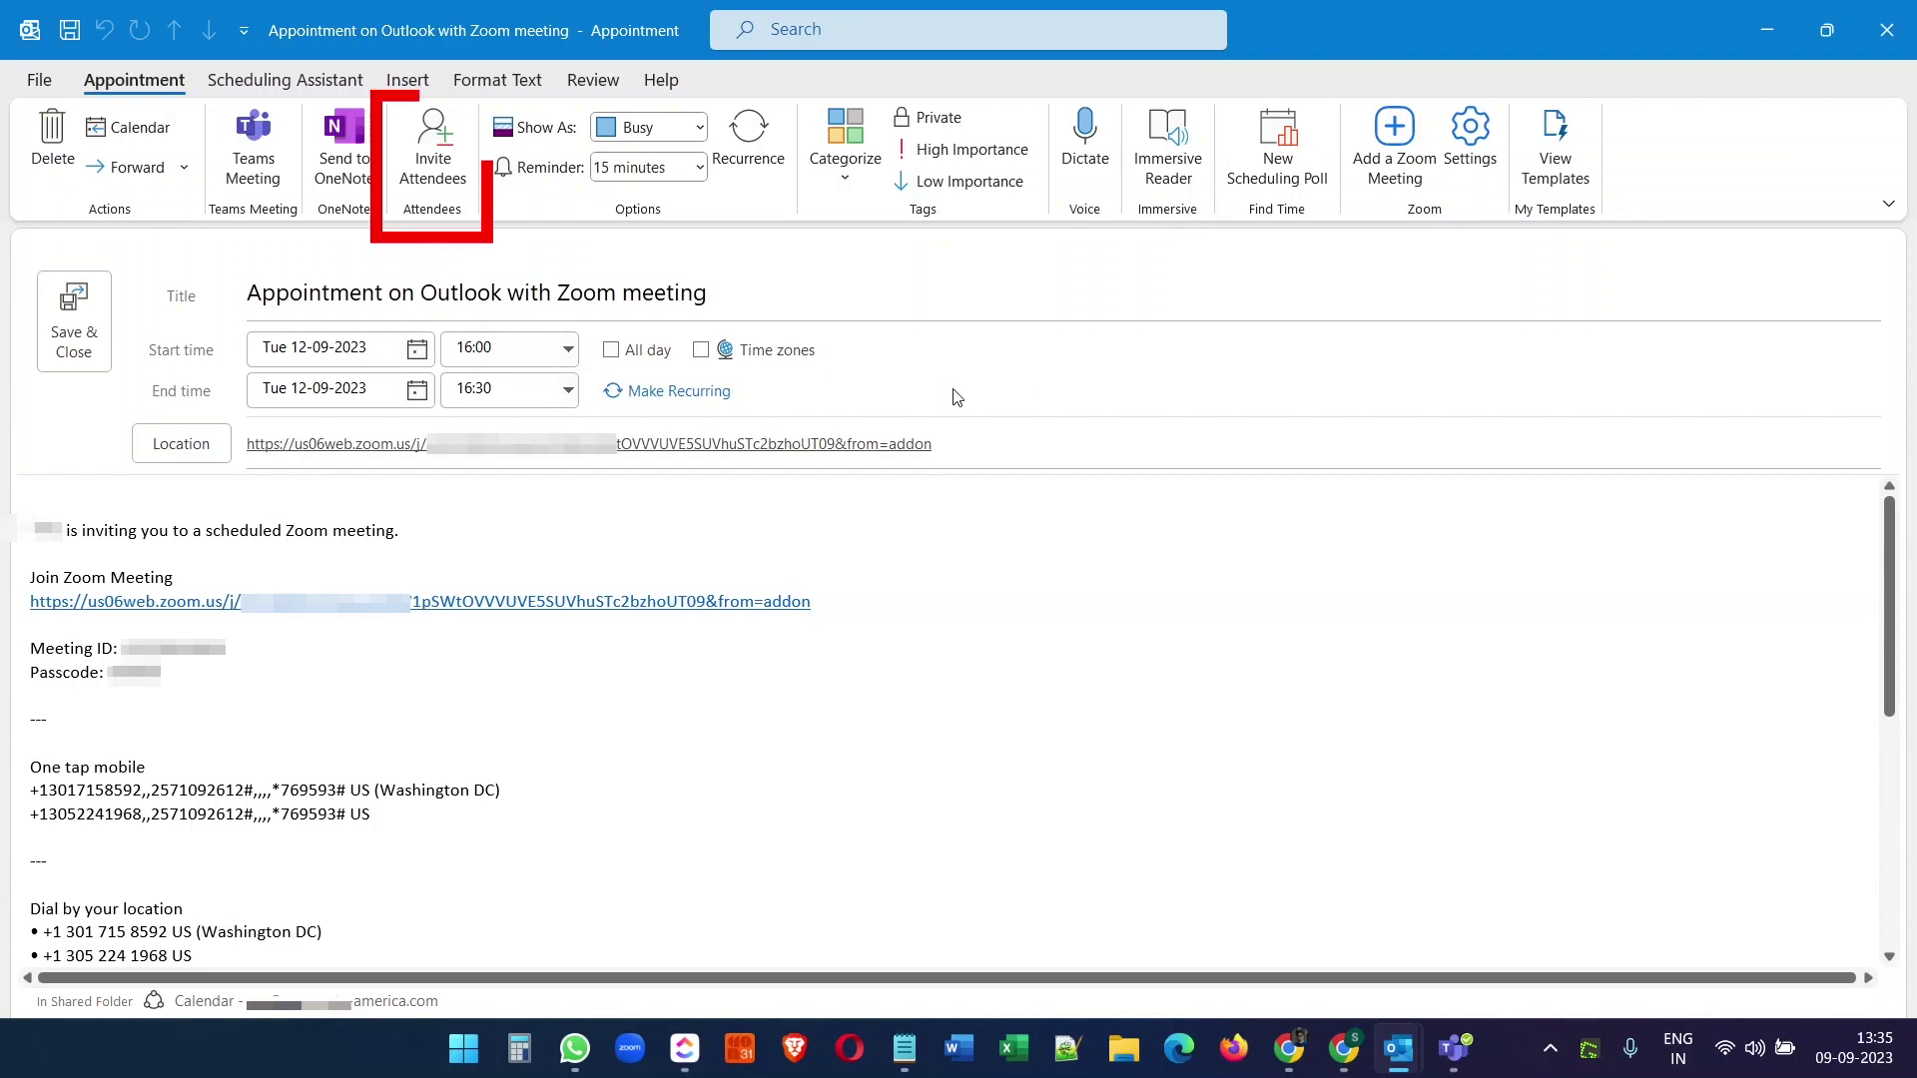
left_click(434, 150)
type("sub")
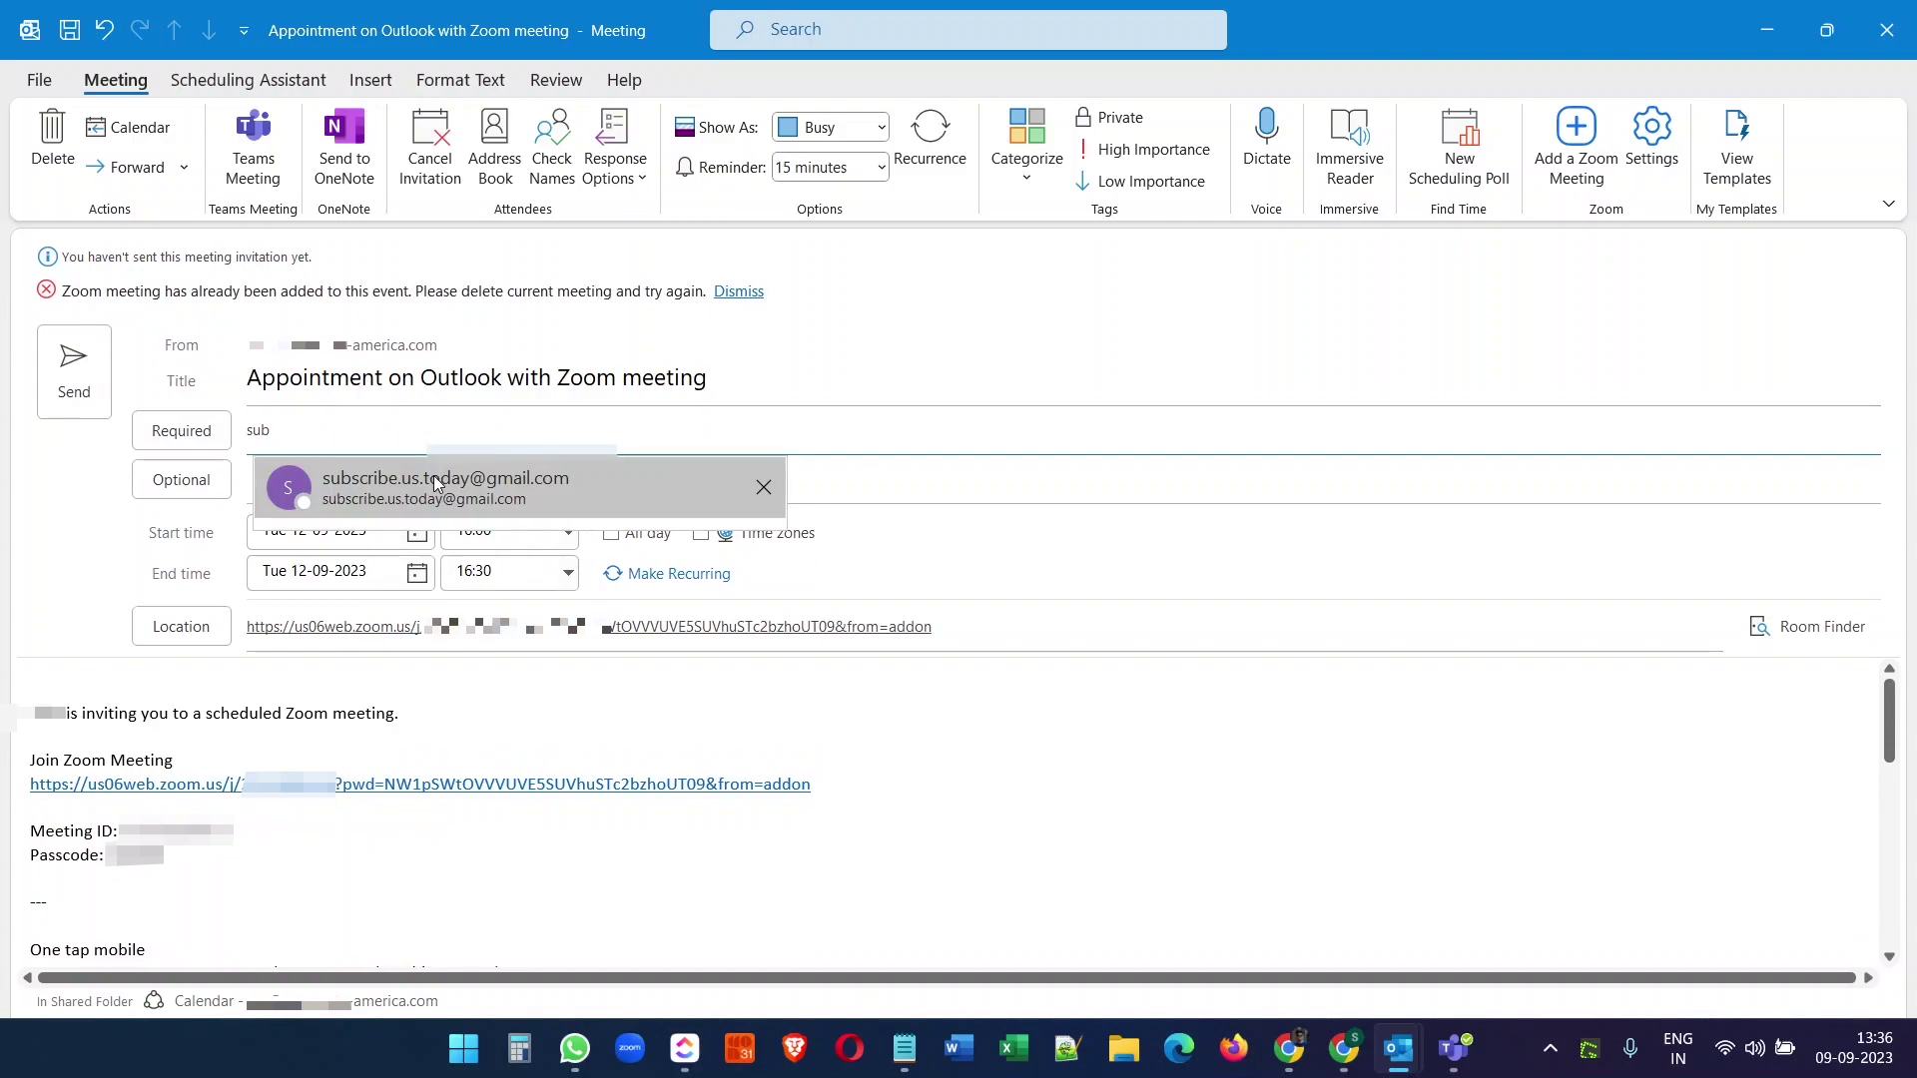
left_click(434, 475)
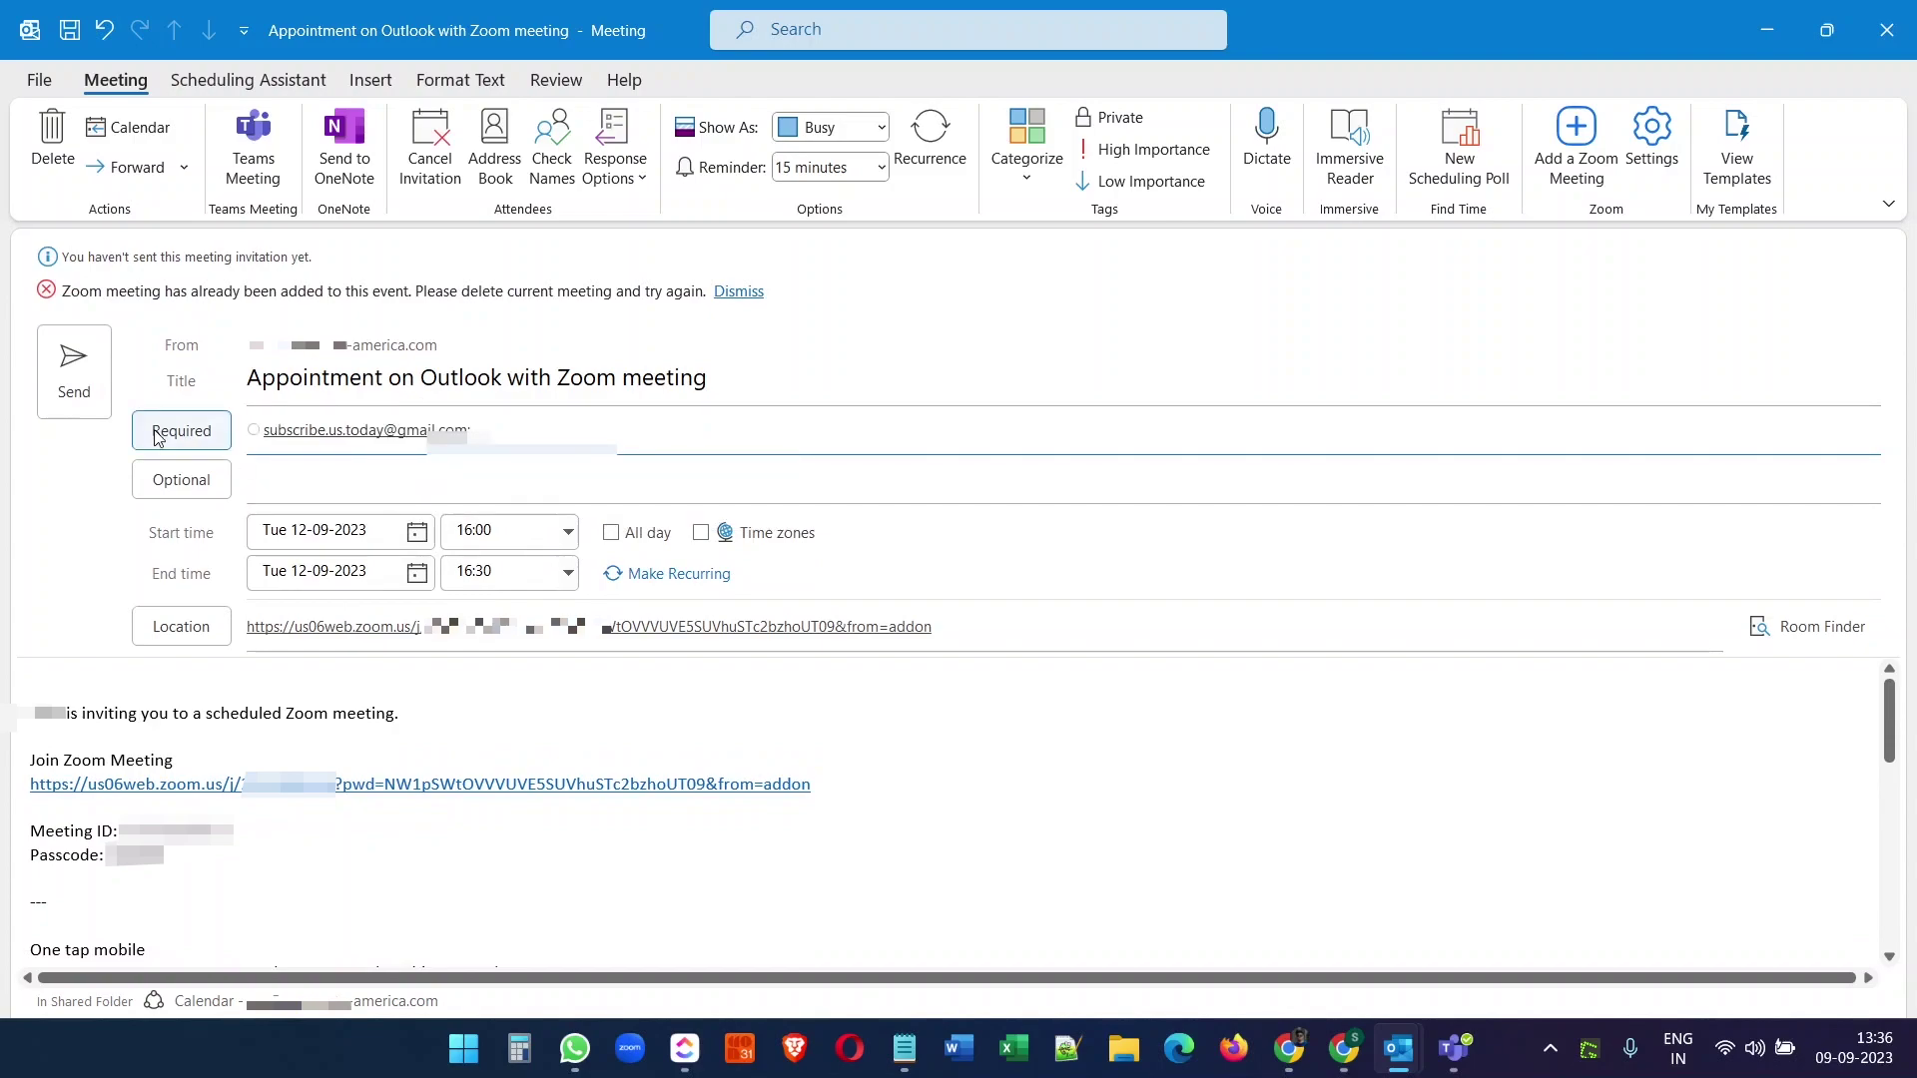
left_click(72, 391)
mouse_move(918, 710)
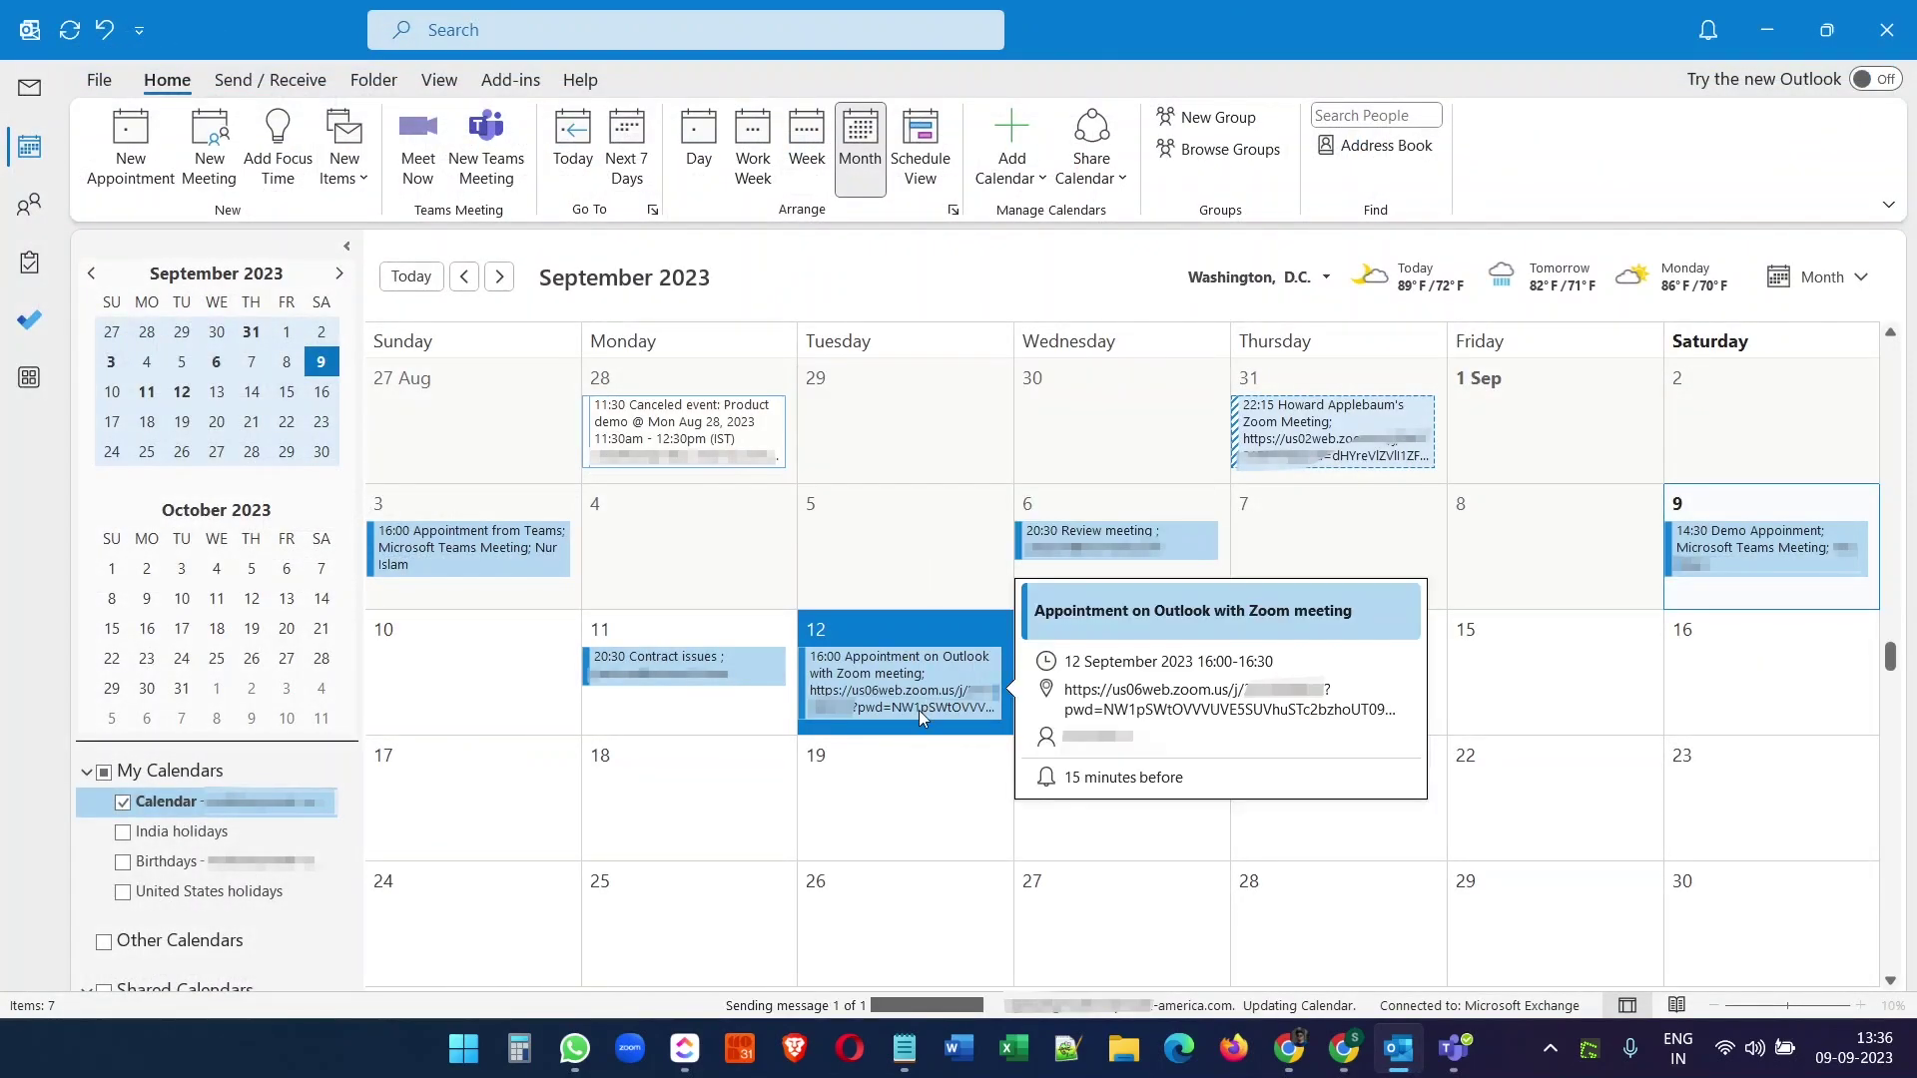